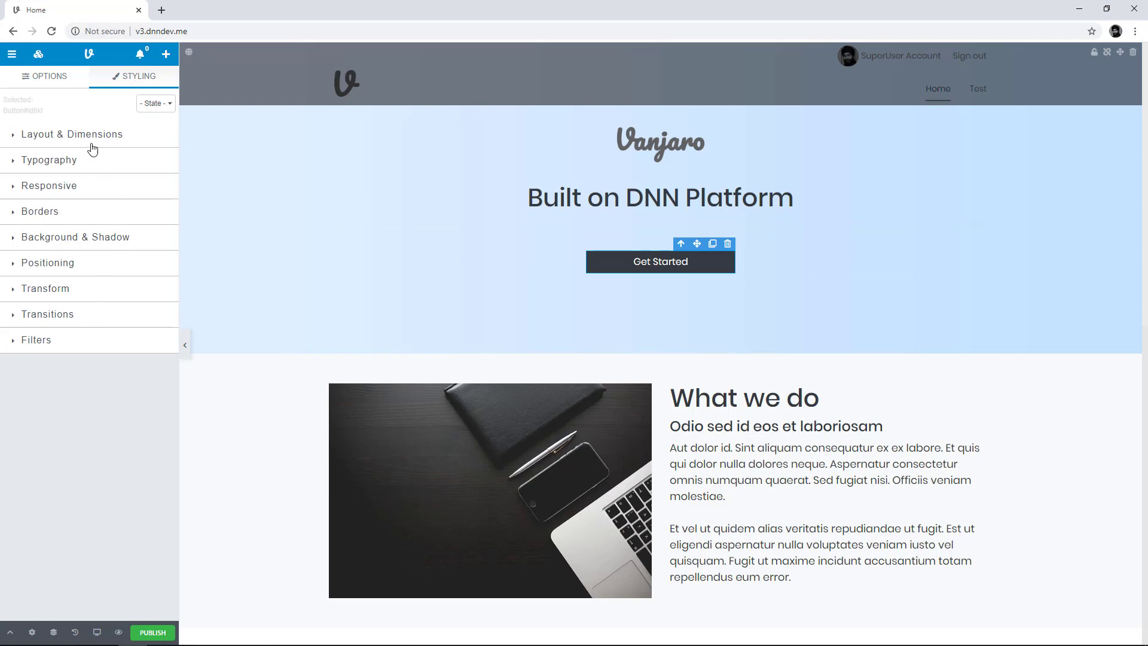
# Step: Unlock the global header section for editing and accept that changes apply across the entire site
pyautogui.click(66, 88)
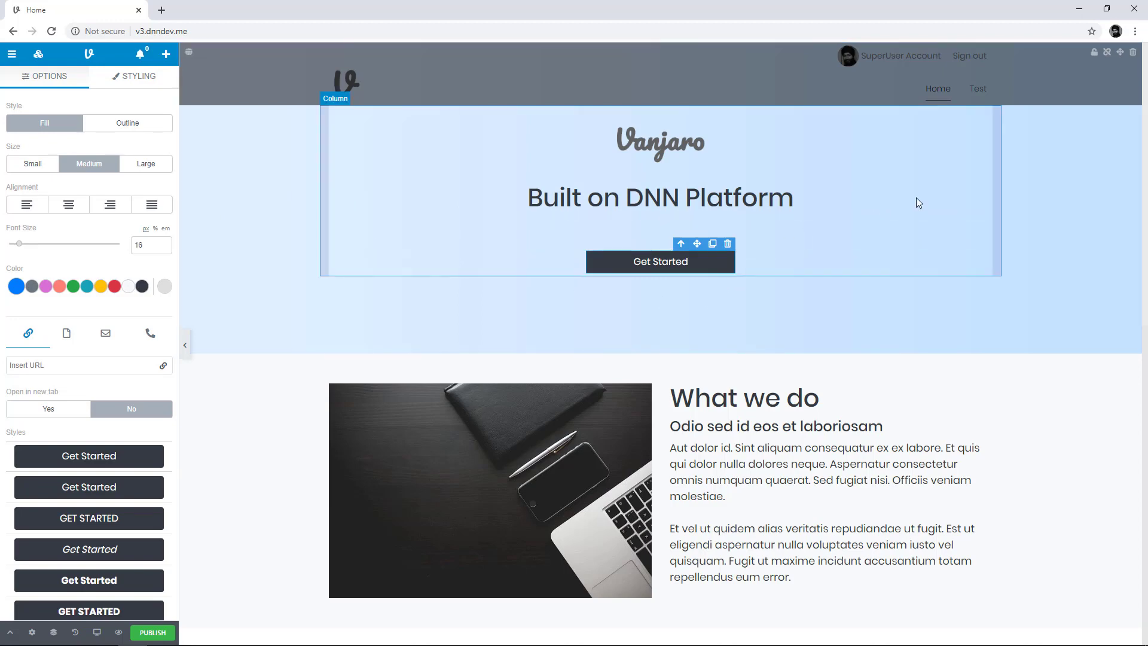
pyautogui.click(1068, 60)
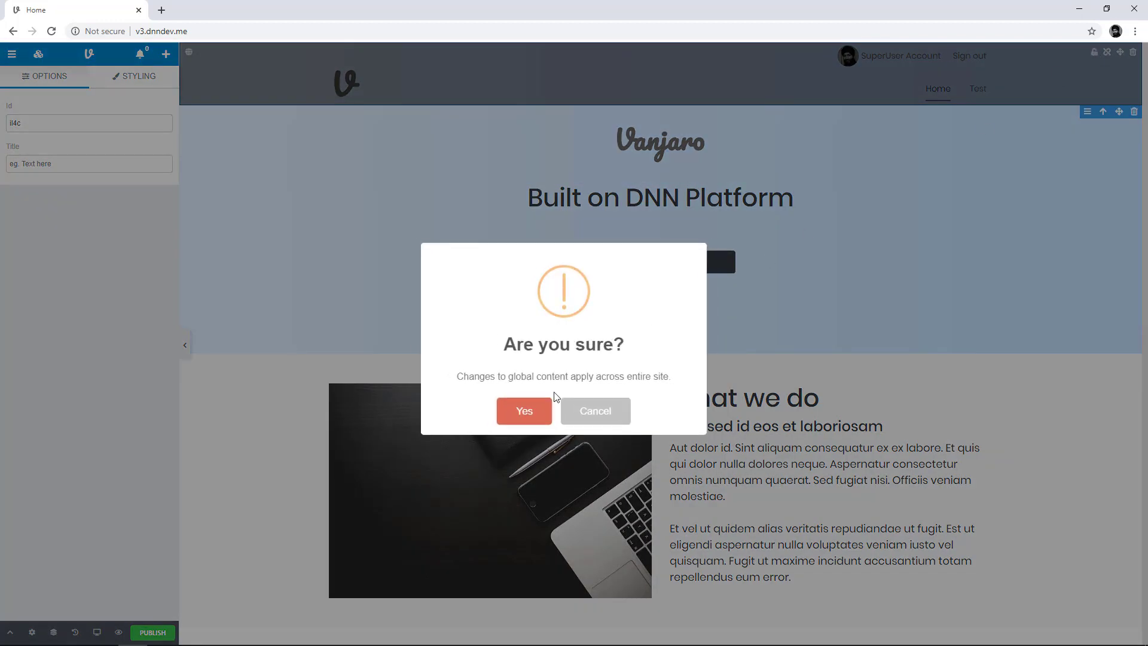
pyautogui.click(532, 411)
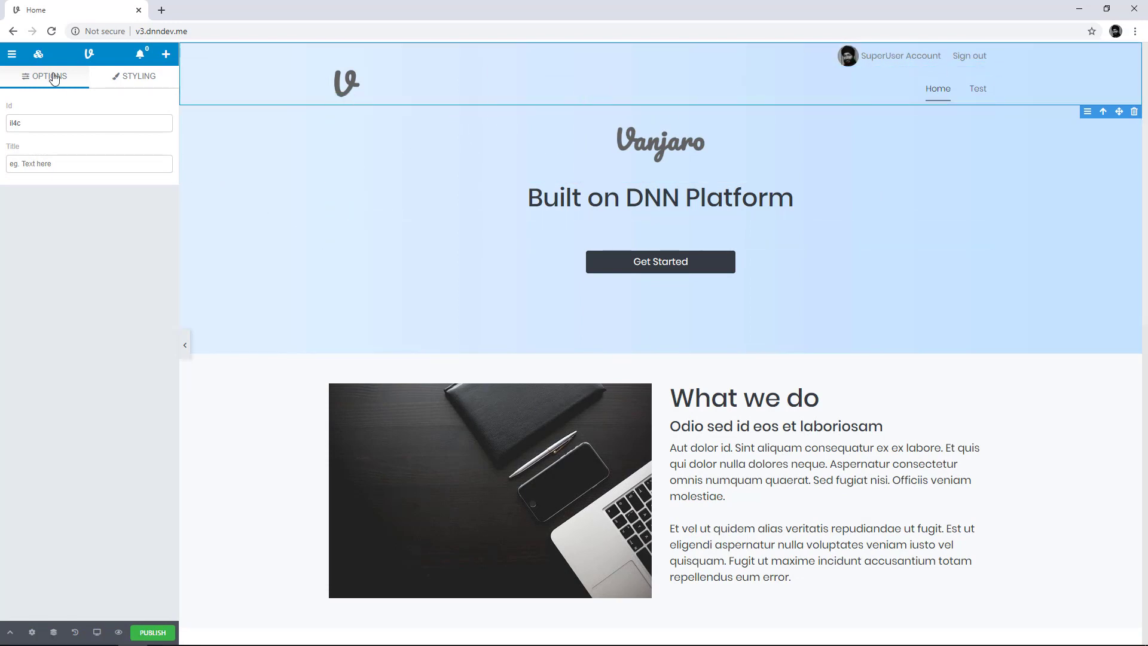
pyautogui.click(39, 54)
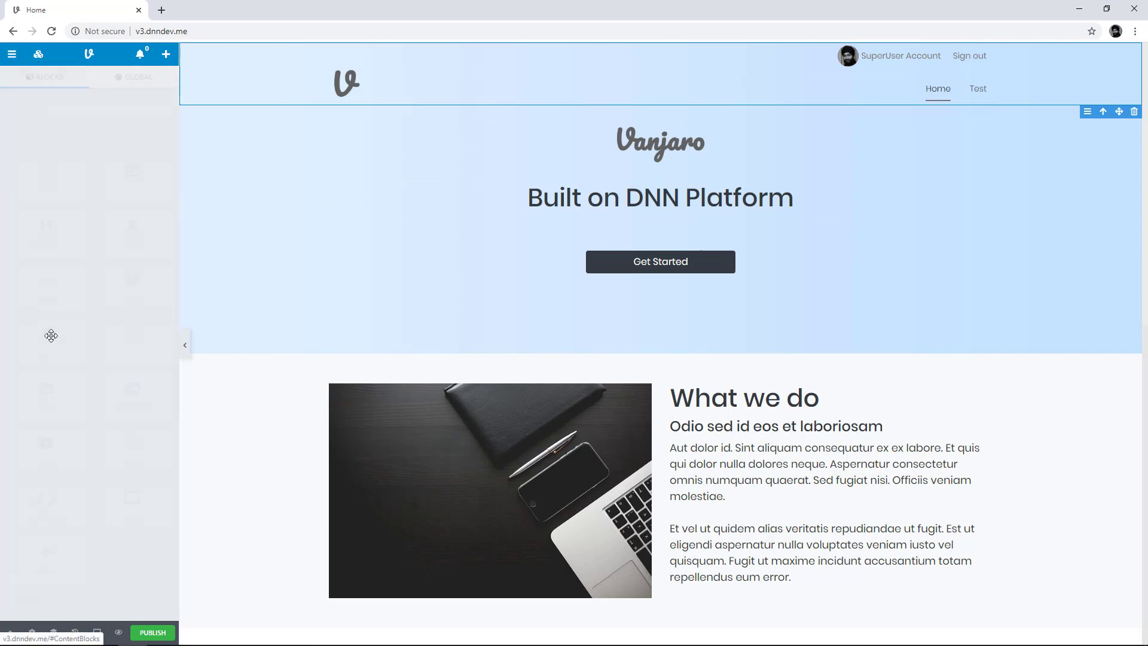
pyautogui.scroll(-5, 80, 402)
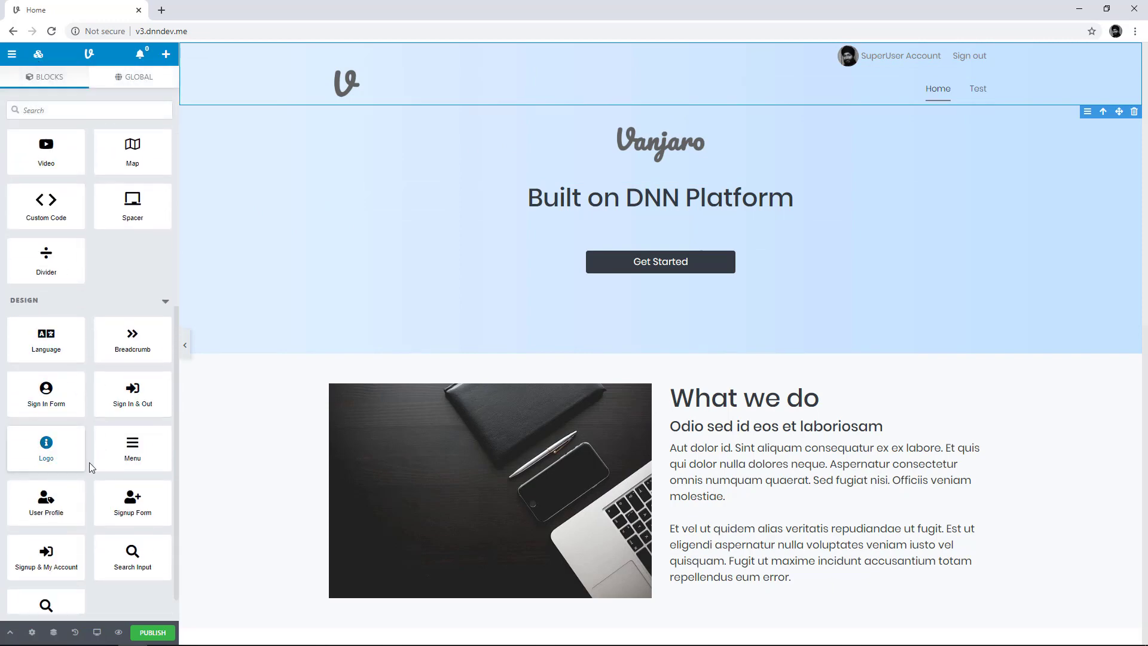
pyautogui.scroll(5, 90, 461)
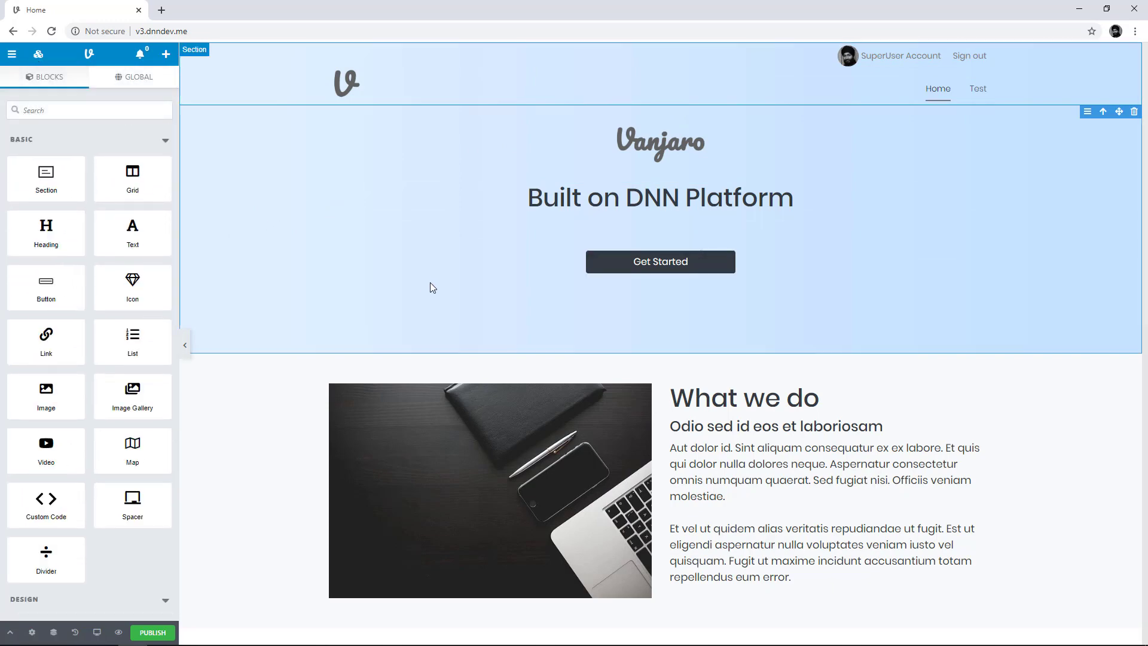
# Step: Open the live Default theme for customization in the Theme Editor
pyautogui.click(11, 54)
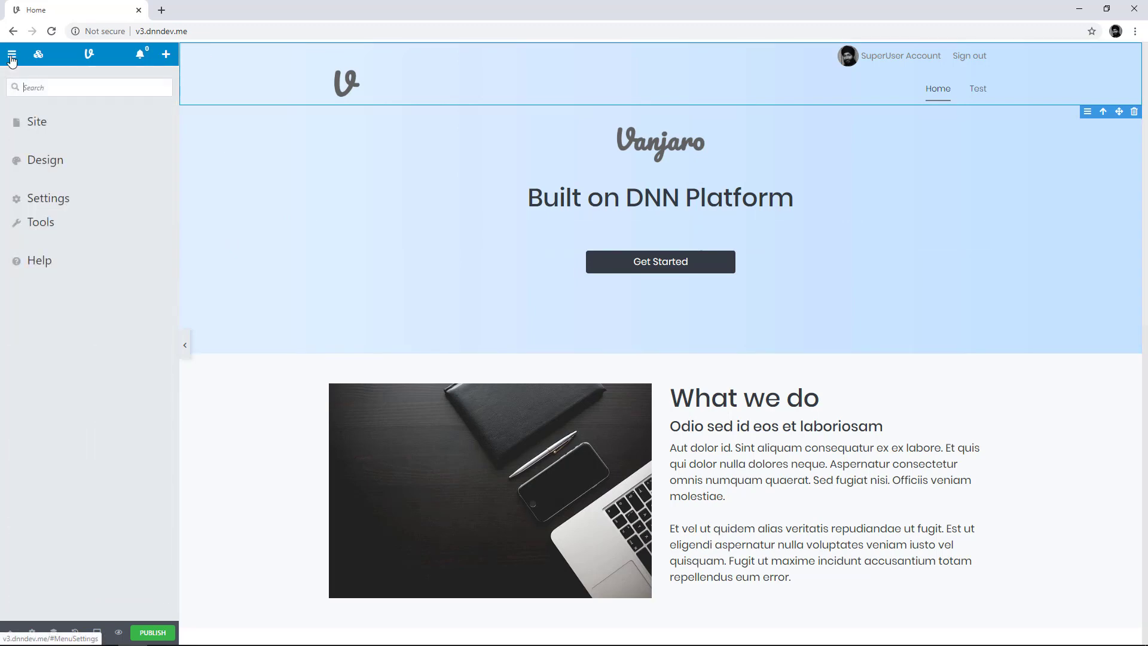
pyautogui.click(50, 167)
pyautogui.click(53, 177)
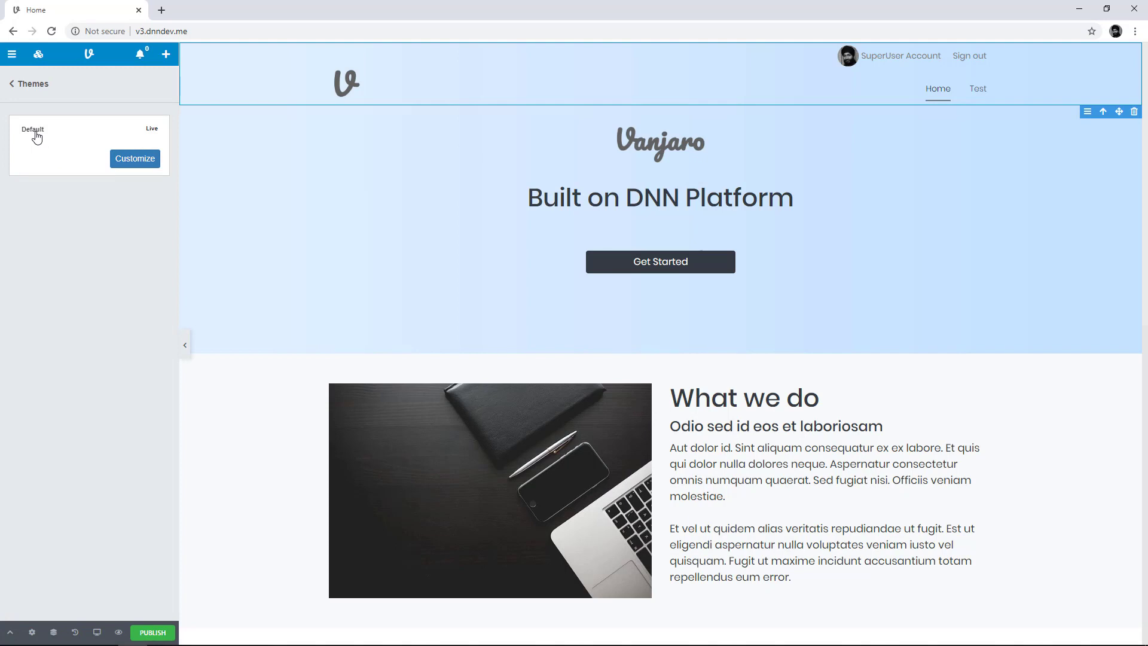
pyautogui.click(128, 165)
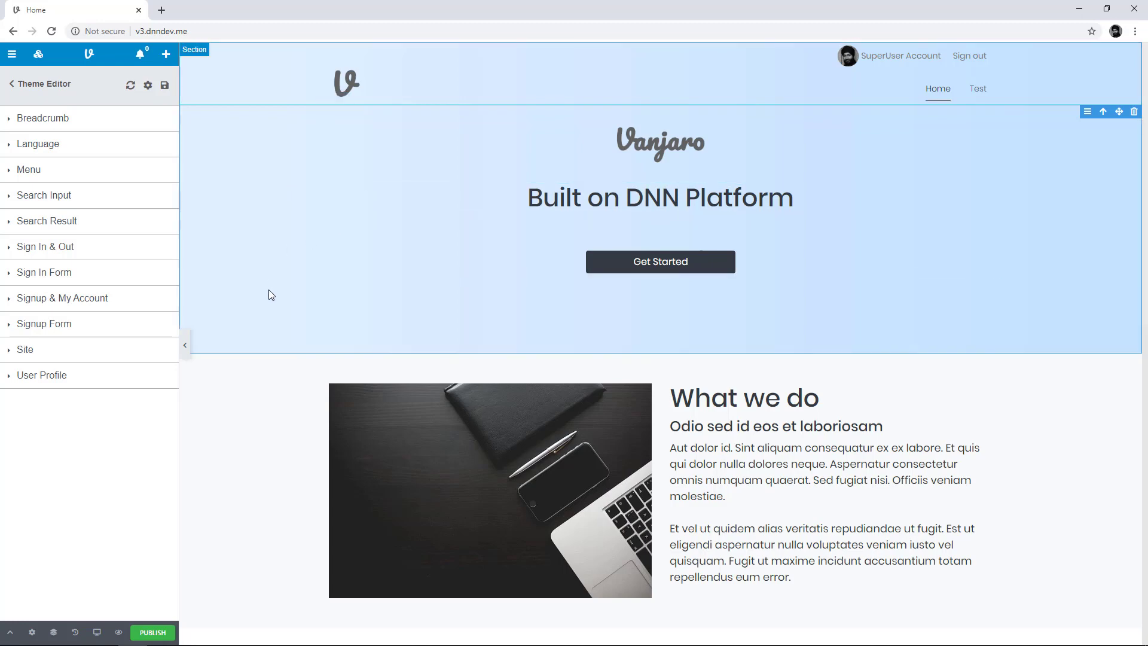
# Step: Review the theme's editable categories and the site-wide color settings
pyautogui.scroll(-7, 269, 290)
pyautogui.scroll(7, 269, 290)
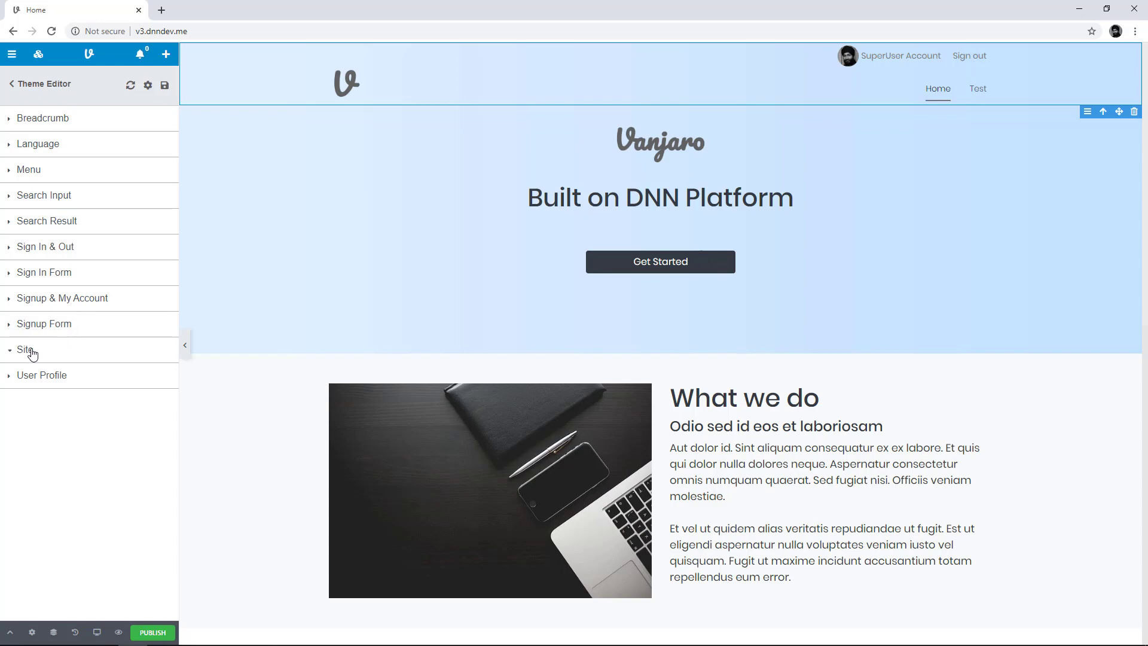
pyautogui.click(158, 375)
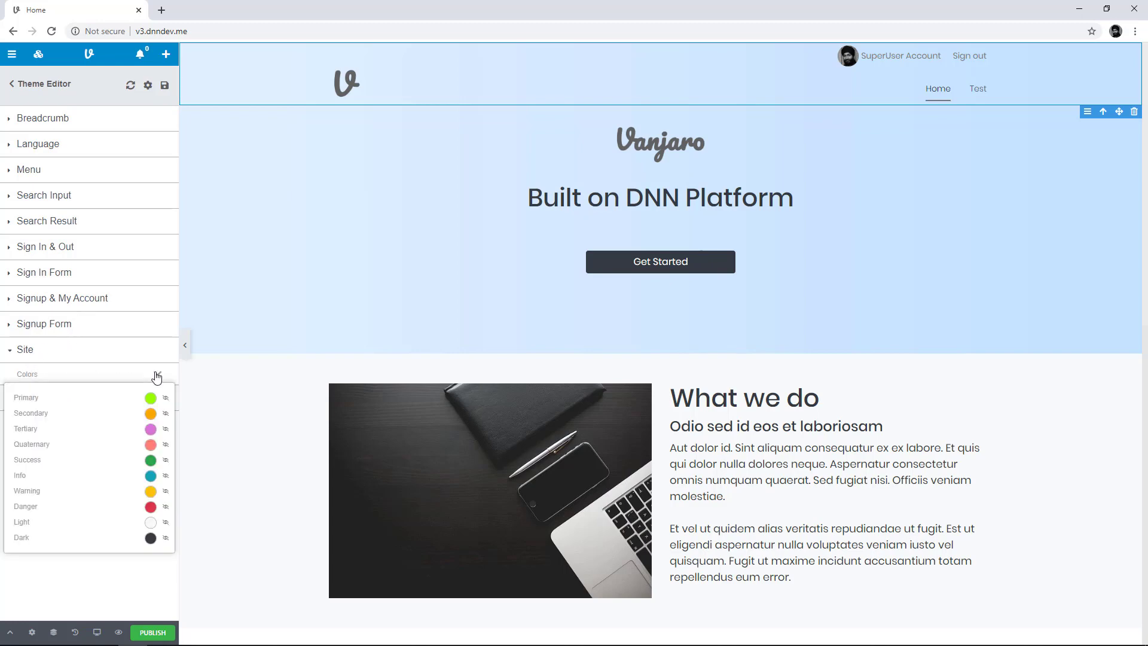
pyautogui.click(118, 577)
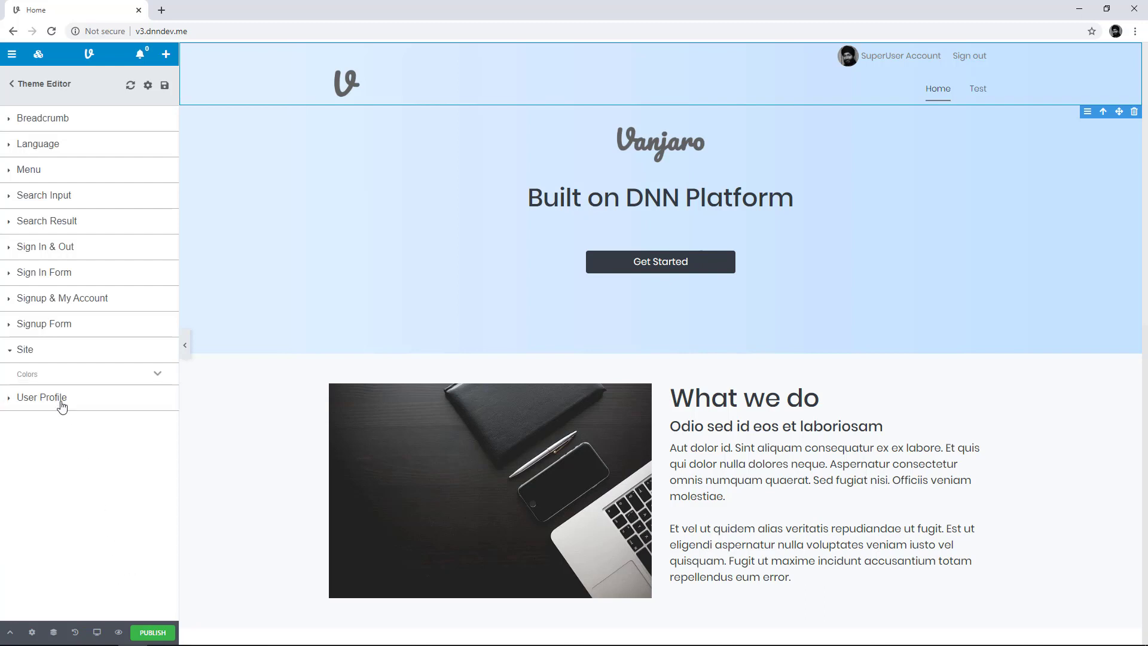
# Step: Set the menu navigation font size to 25 px in the theme settings
pyautogui.click(37, 175)
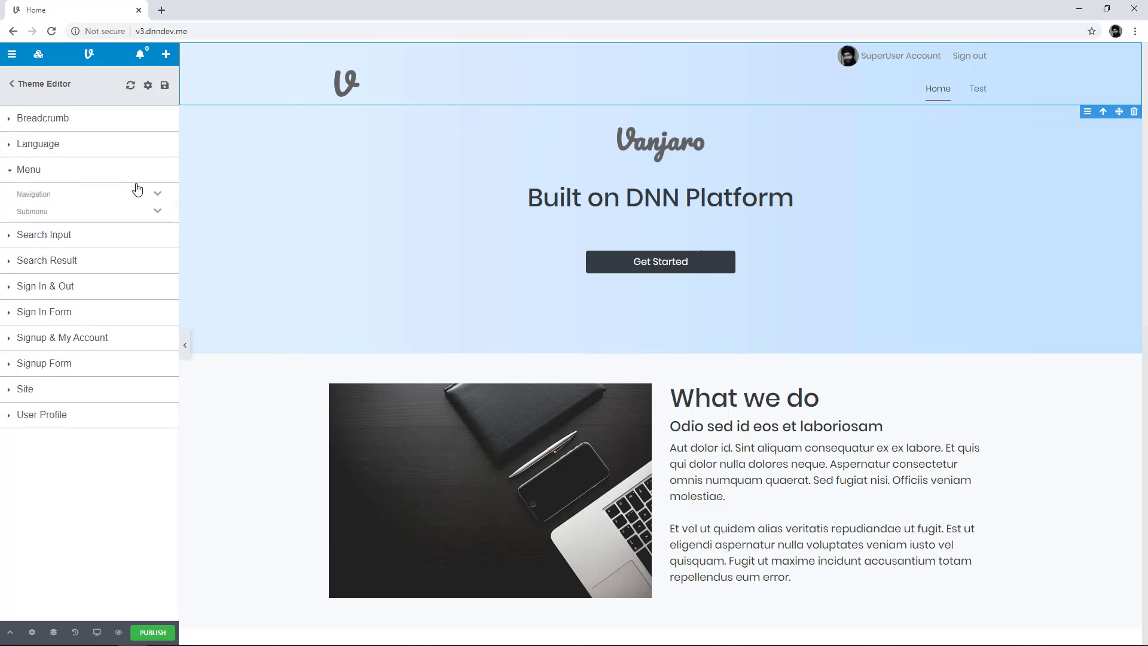
pyautogui.click(159, 196)
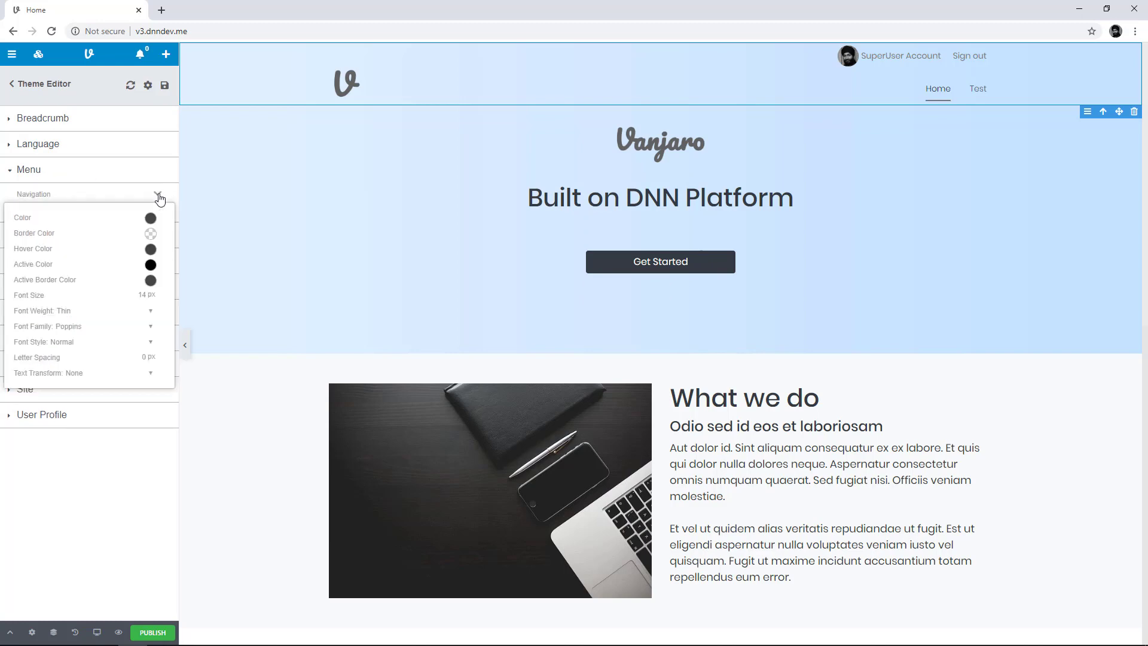
pyautogui.moveTo(36, 298)
pyautogui.moveTo(31, 296); pyautogui.dragTo(42, 297)
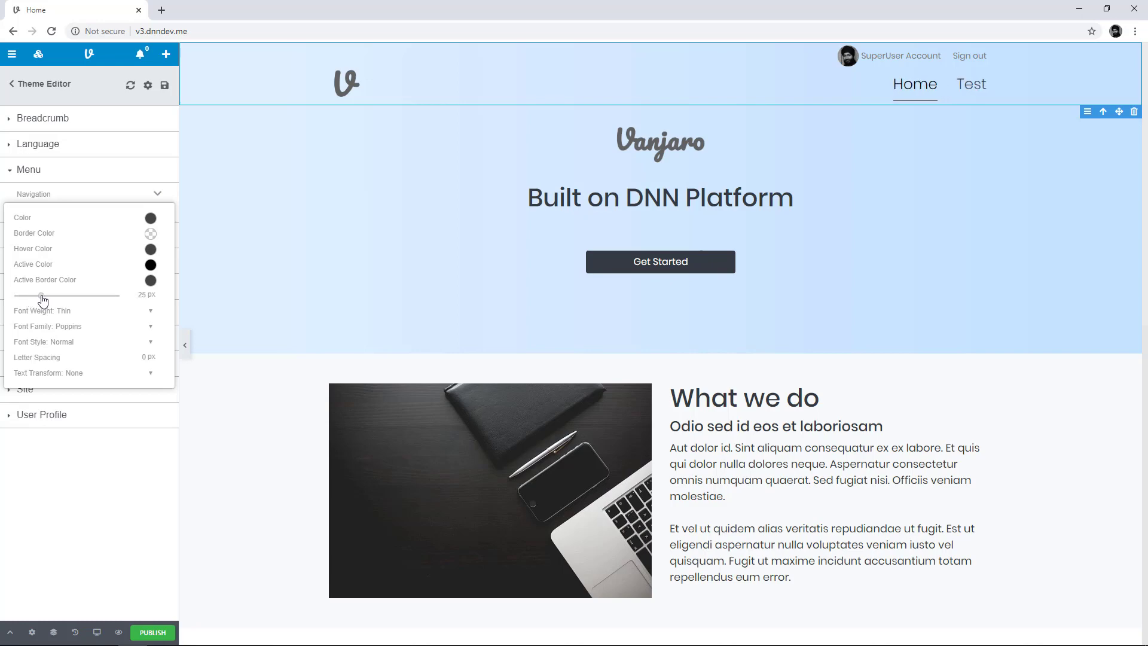
# Step: Set the menu navigation text color to red, #ff0000
pyautogui.click(150, 218)
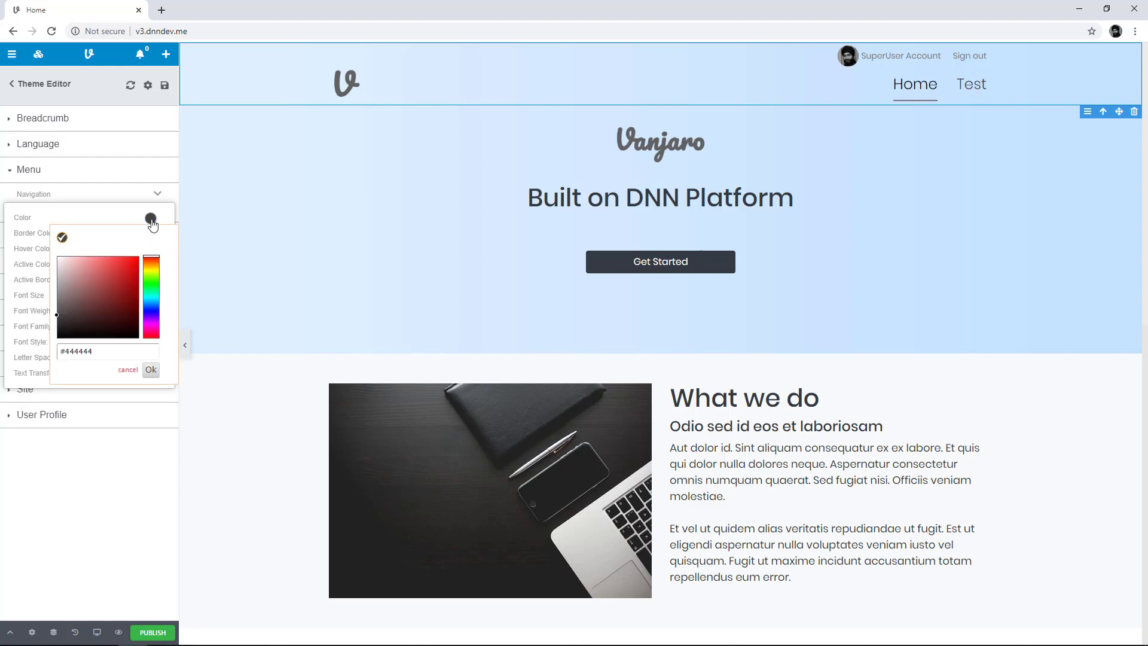
pyautogui.click(152, 284)
pyautogui.click(138, 256)
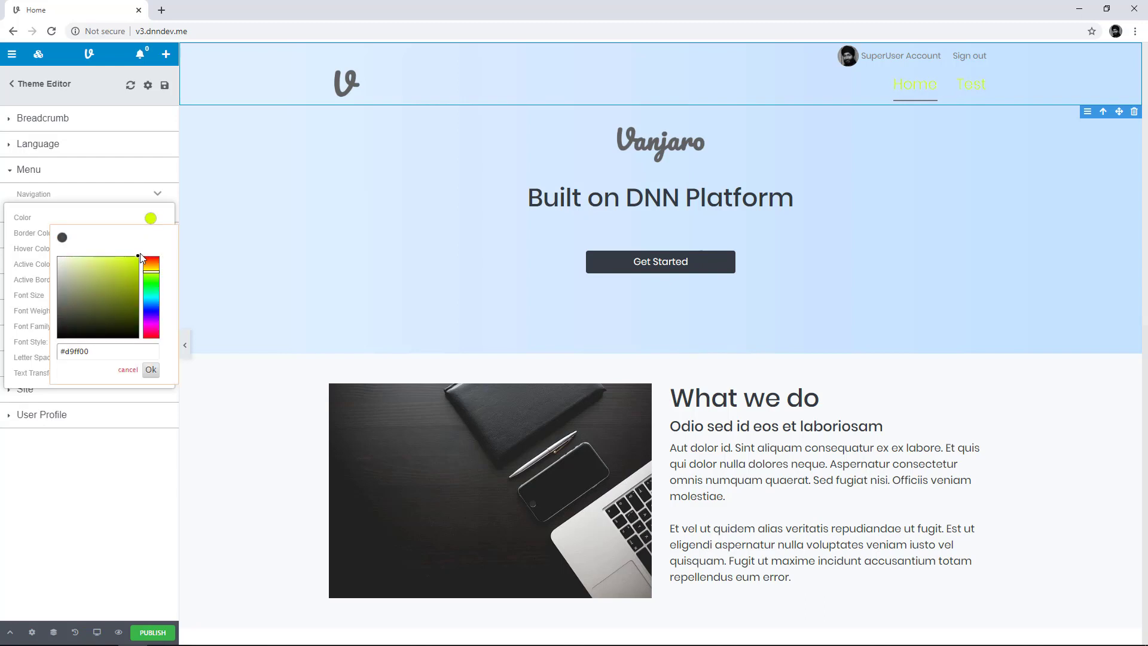
pyautogui.click(156, 264)
pyautogui.moveTo(156, 264)
pyautogui.mouseDown()
pyautogui.moveTo(156, 287)
pyautogui.moveTo(156, 257)
pyautogui.mouseUp()
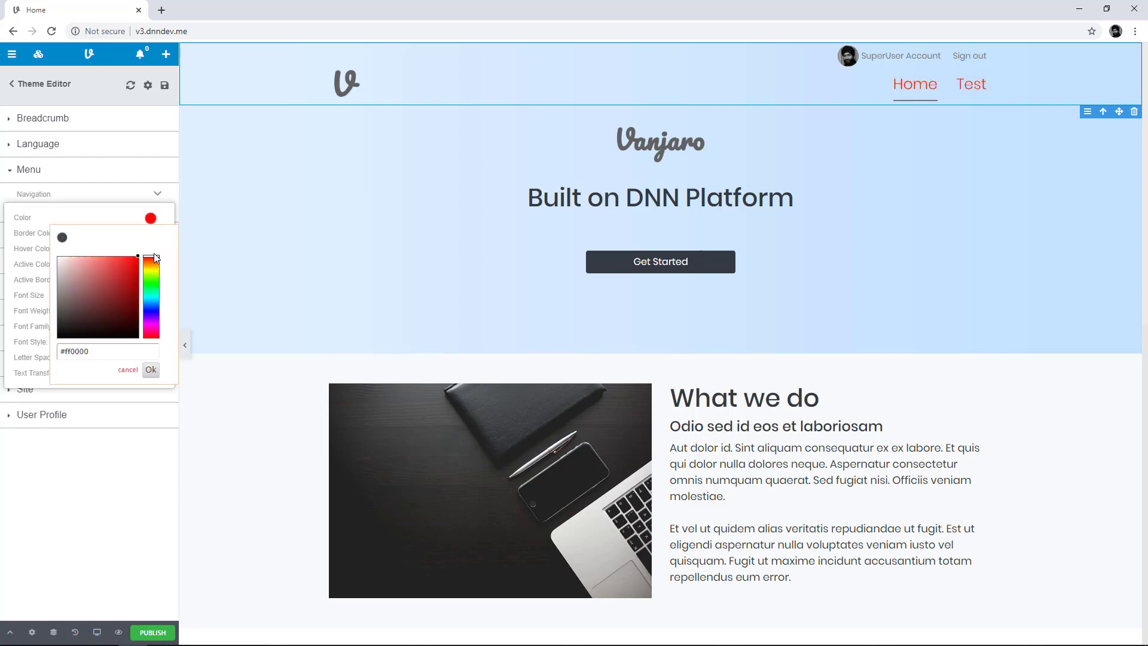
pyautogui.click(150, 370)
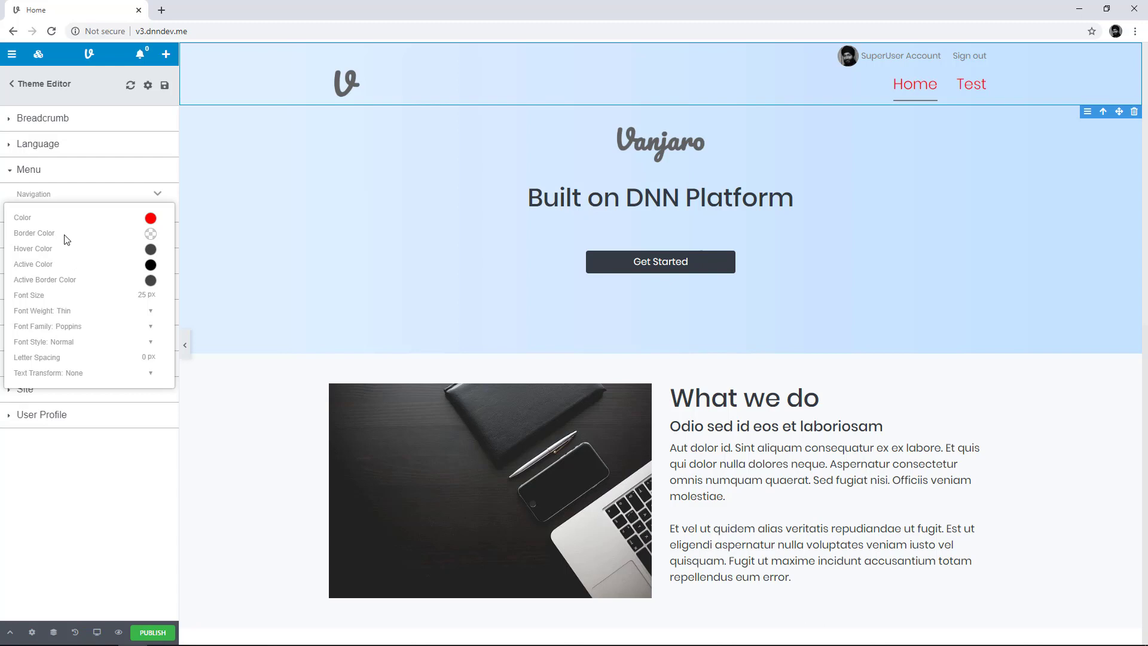
# Step: Try a Medium font weight for the menu navigation and settle on Ultra Bold
pyautogui.click(72, 311)
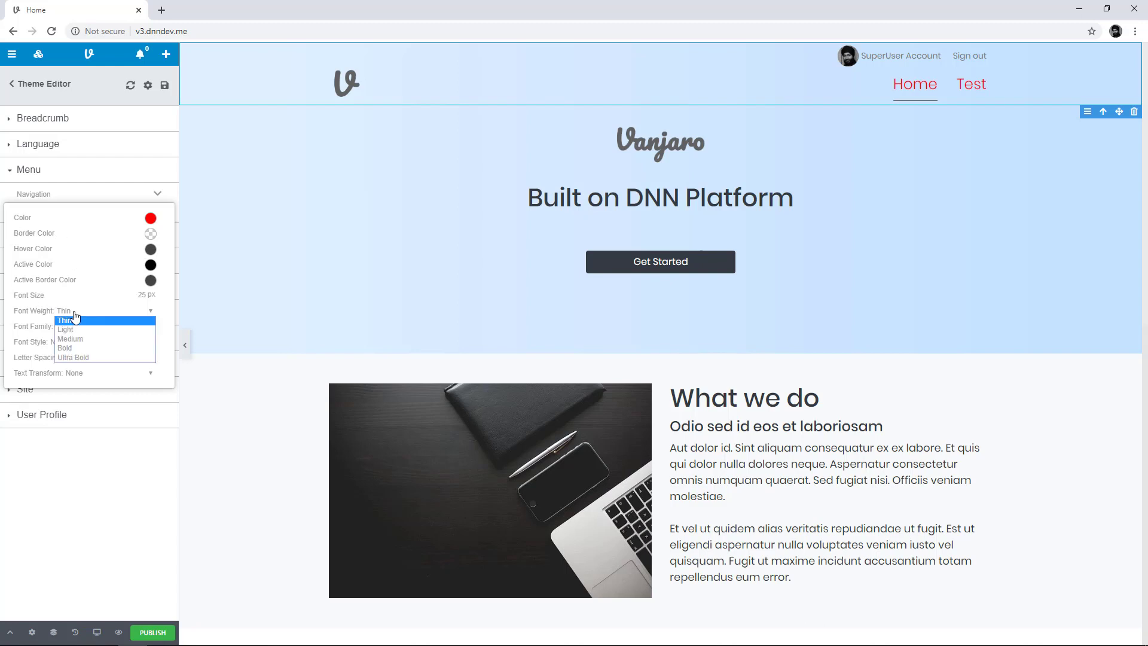
pyautogui.click(84, 340)
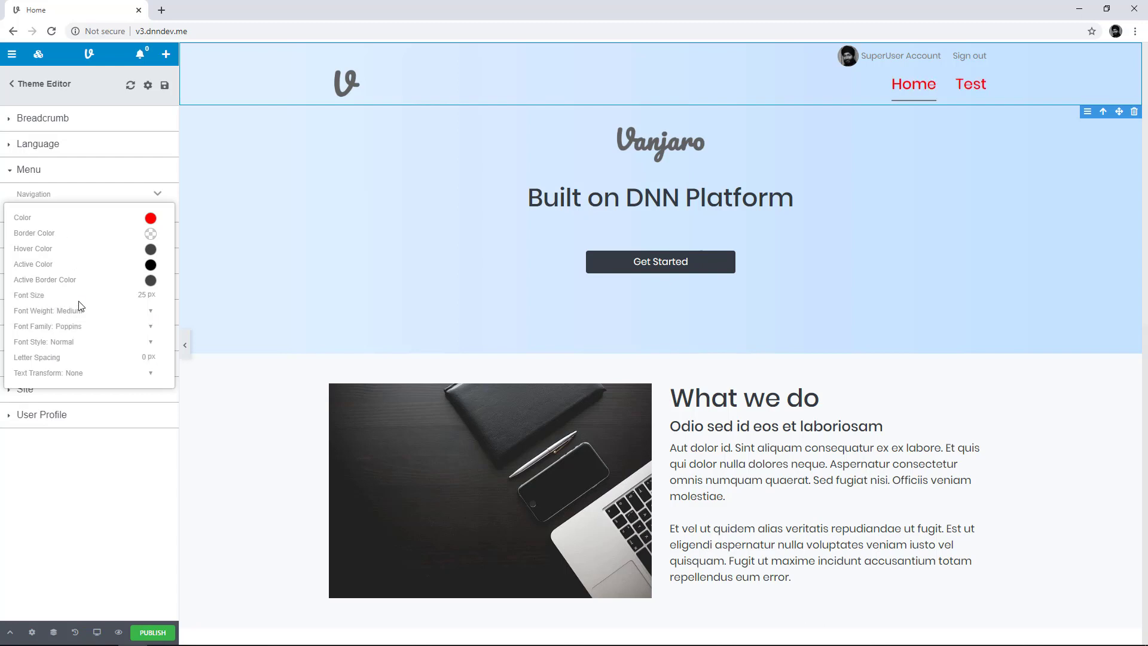
pyautogui.click(82, 310)
pyautogui.click(81, 357)
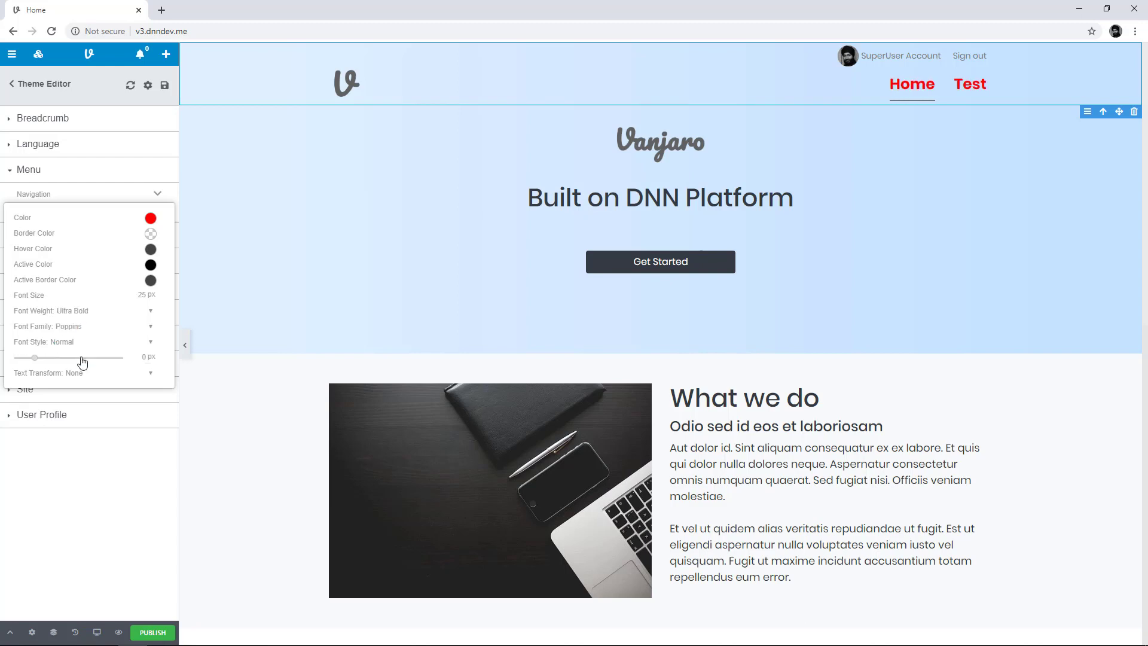
# Step: Try Comic Sans MS as the navigation font family and switch back to Poppins
pyautogui.click(84, 333)
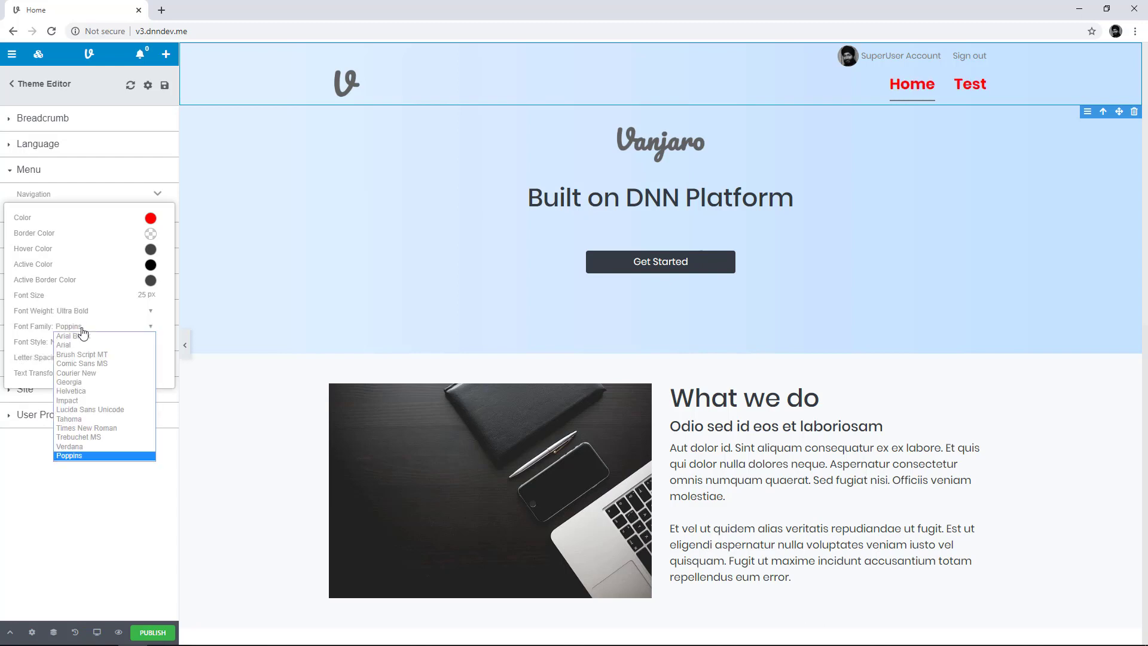
pyautogui.click(81, 363)
pyautogui.click(87, 328)
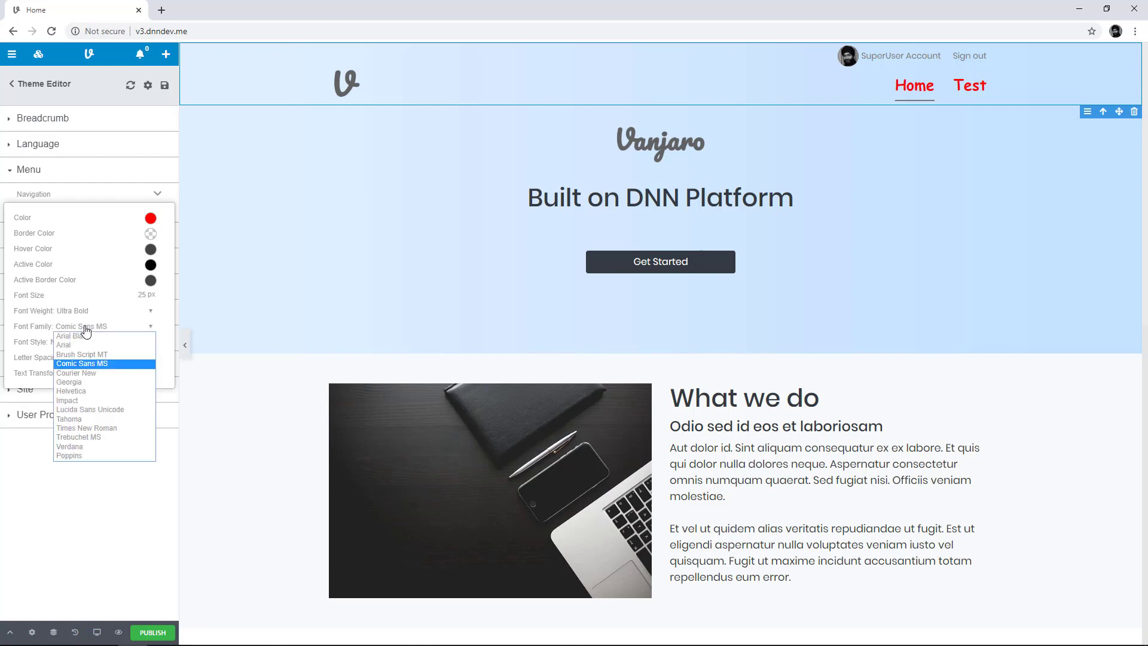
pyautogui.click(87, 456)
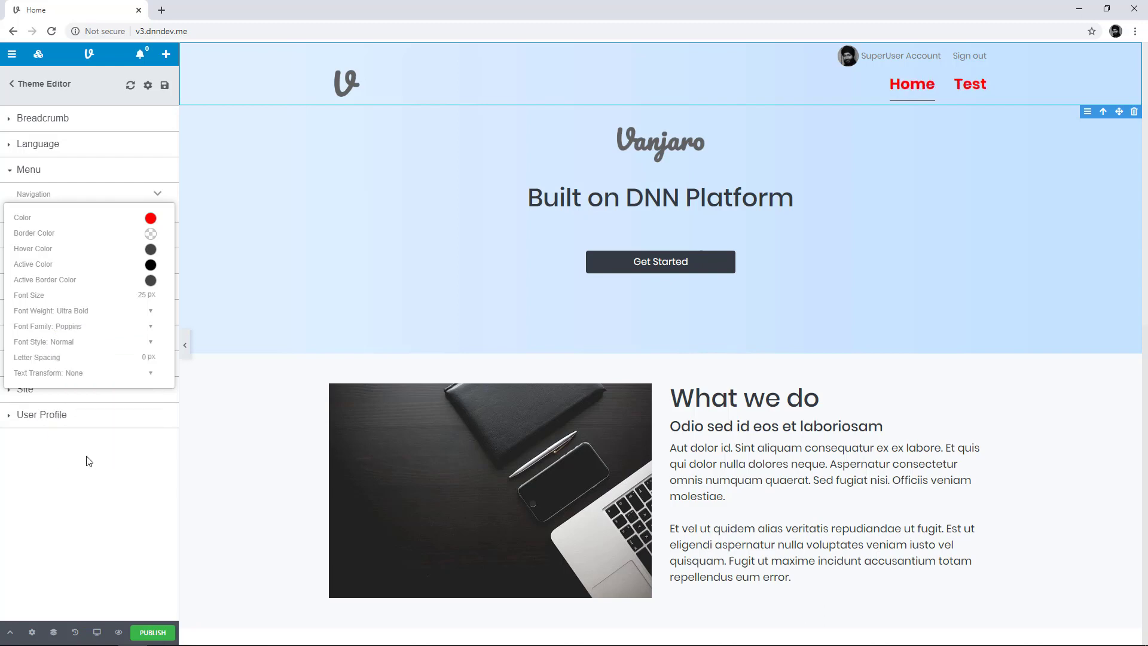
# Step: Try the Italic style on the navigation text, return it to Normal, and set letter spacing to 4 px
pyautogui.click(70, 349)
pyautogui.click(72, 360)
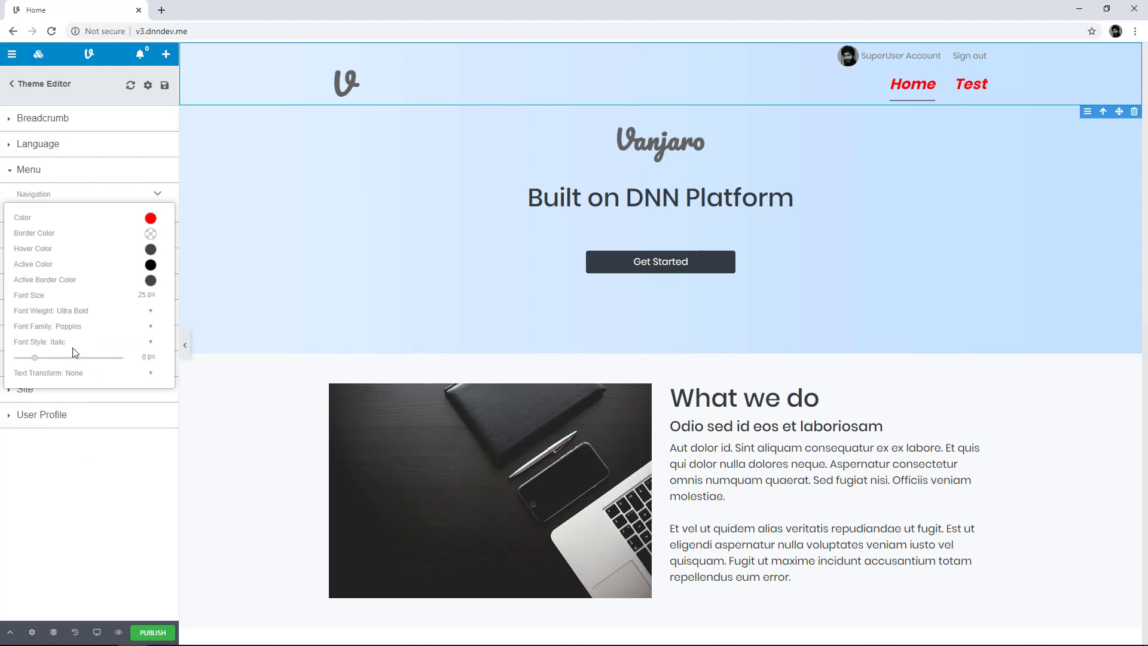
pyautogui.click(73, 347)
pyautogui.click(48, 358)
pyautogui.moveTo(44, 361)
pyautogui.mouseDown()
pyautogui.moveTo(60, 359)
pyautogui.moveTo(49, 359)
pyautogui.mouseUp()
# Step: Set the navigation text transform to Uppercase and close the navigation settings
pyautogui.click(82, 374)
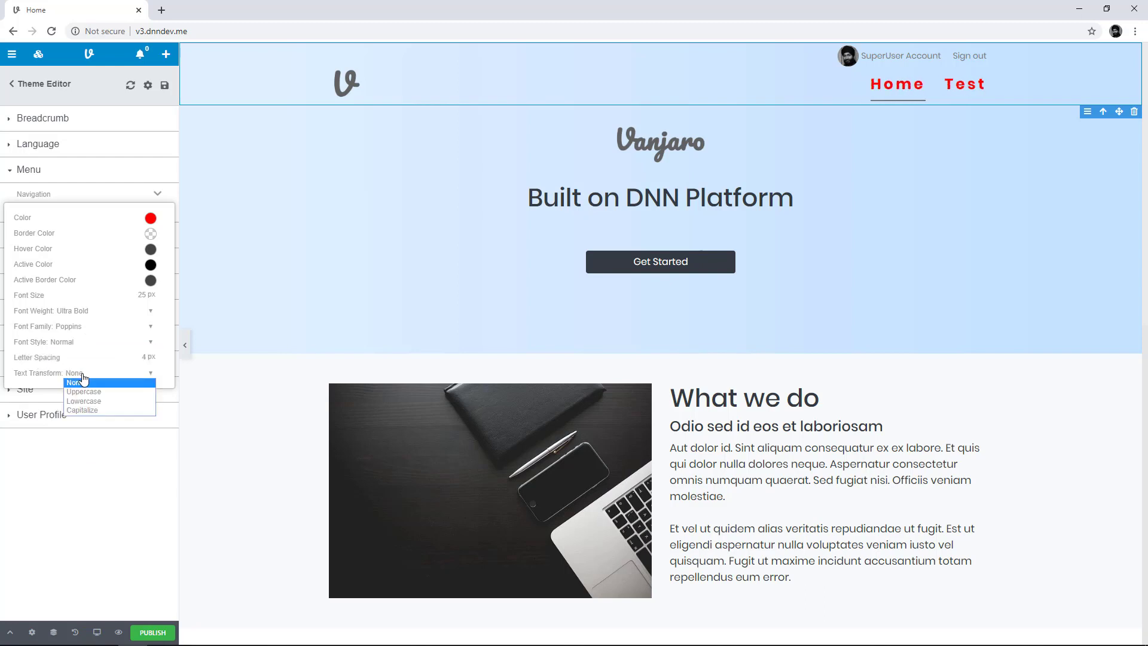
pyautogui.click(83, 391)
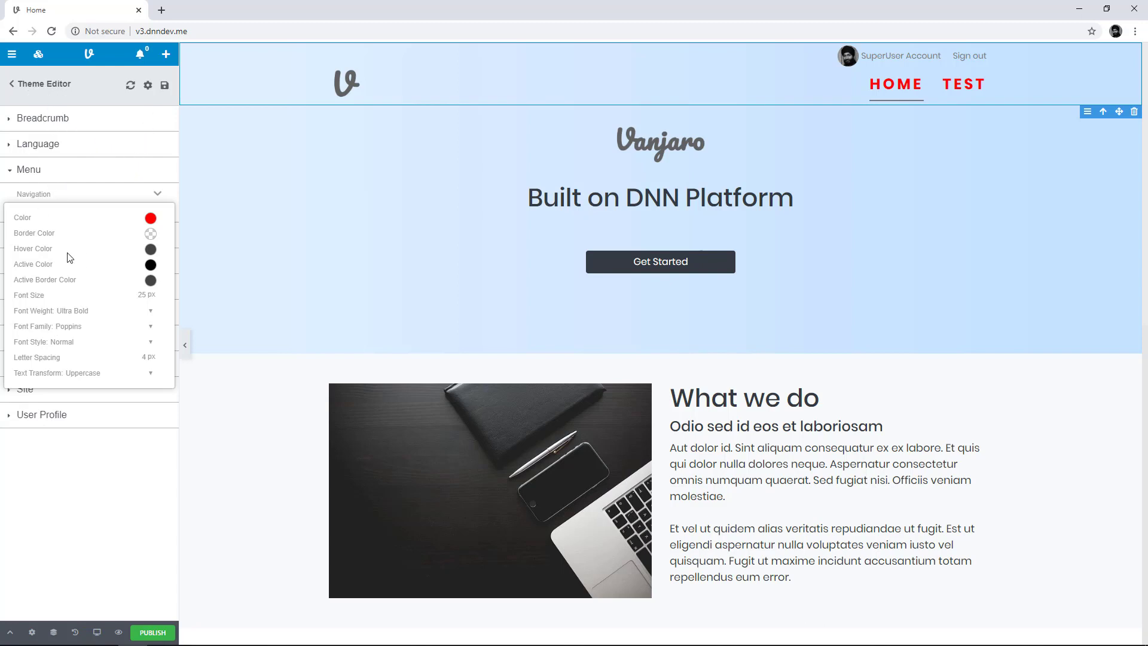
pyautogui.click(94, 440)
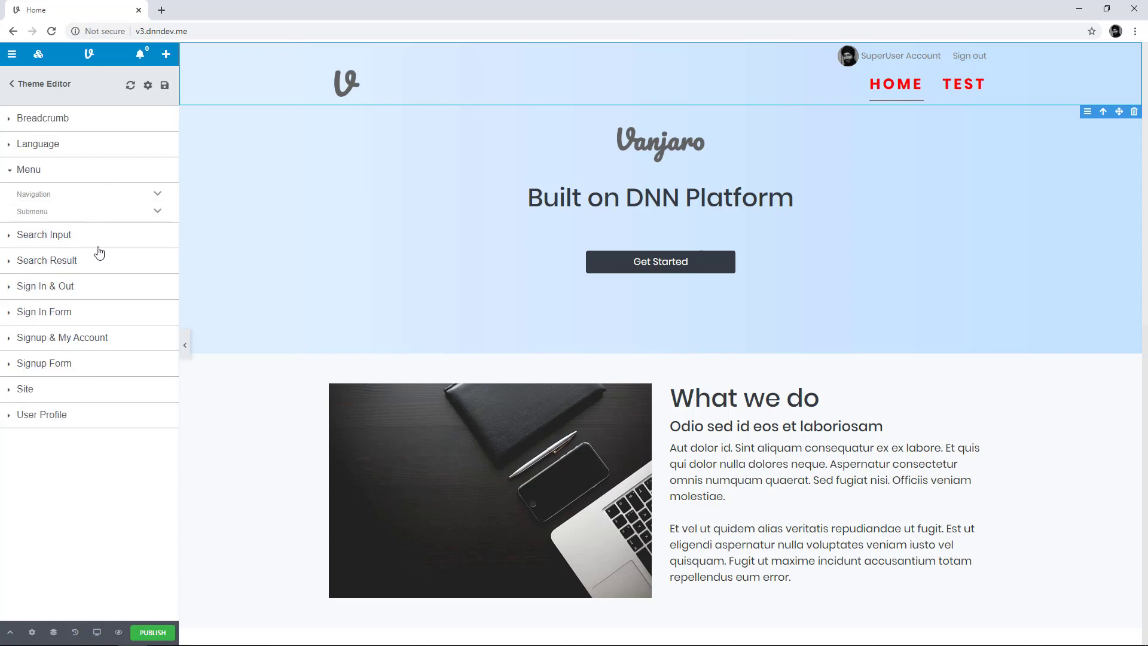
# Step: Reset the theme settings to discard the navigation menu changes
pyautogui.click(131, 85)
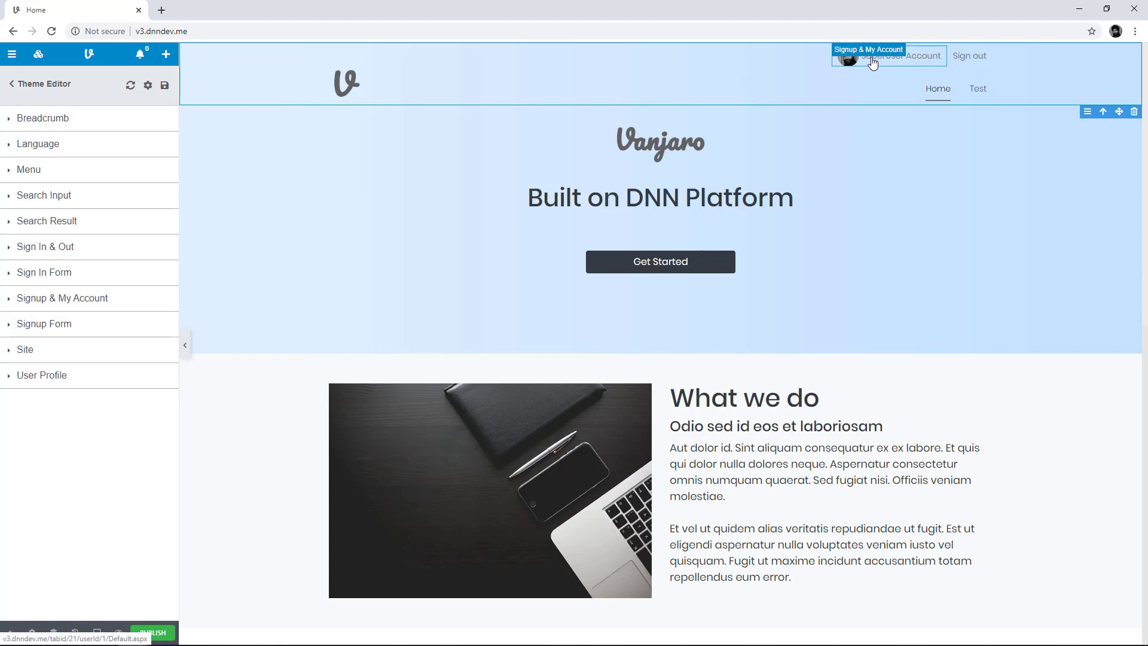
# Step: Set the Signup & My Account avatar's width and height to 50 px and its border radius to 10 px
pyautogui.click(85, 298)
pyautogui.click(38, 392)
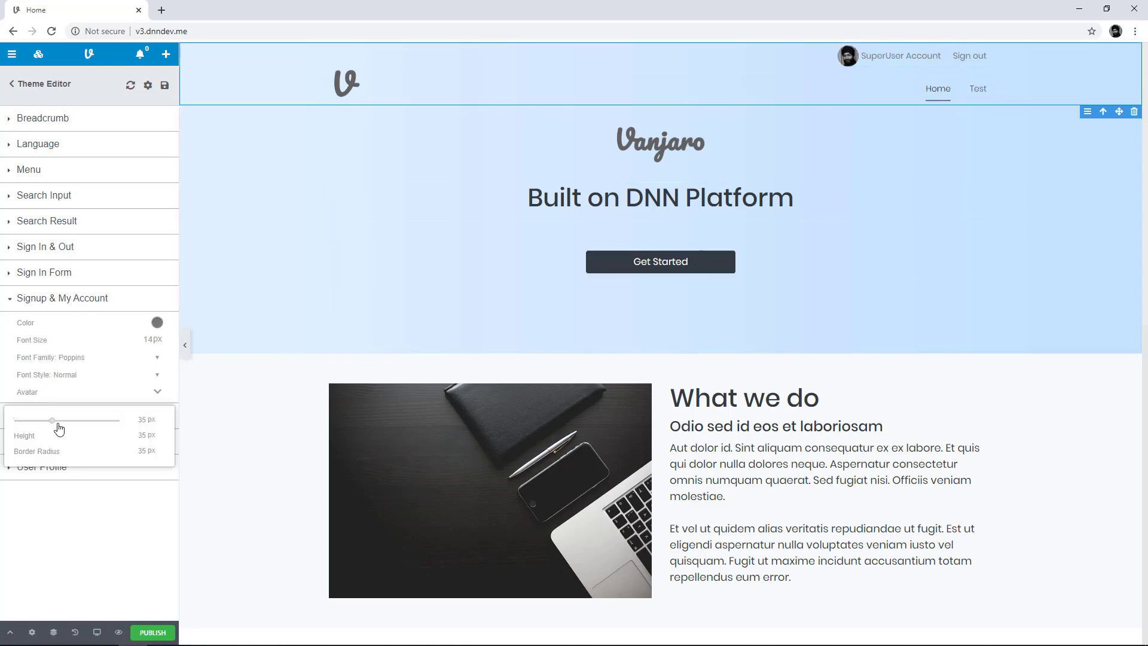
pyautogui.moveTo(53, 420); pyautogui.dragTo(28, 459)
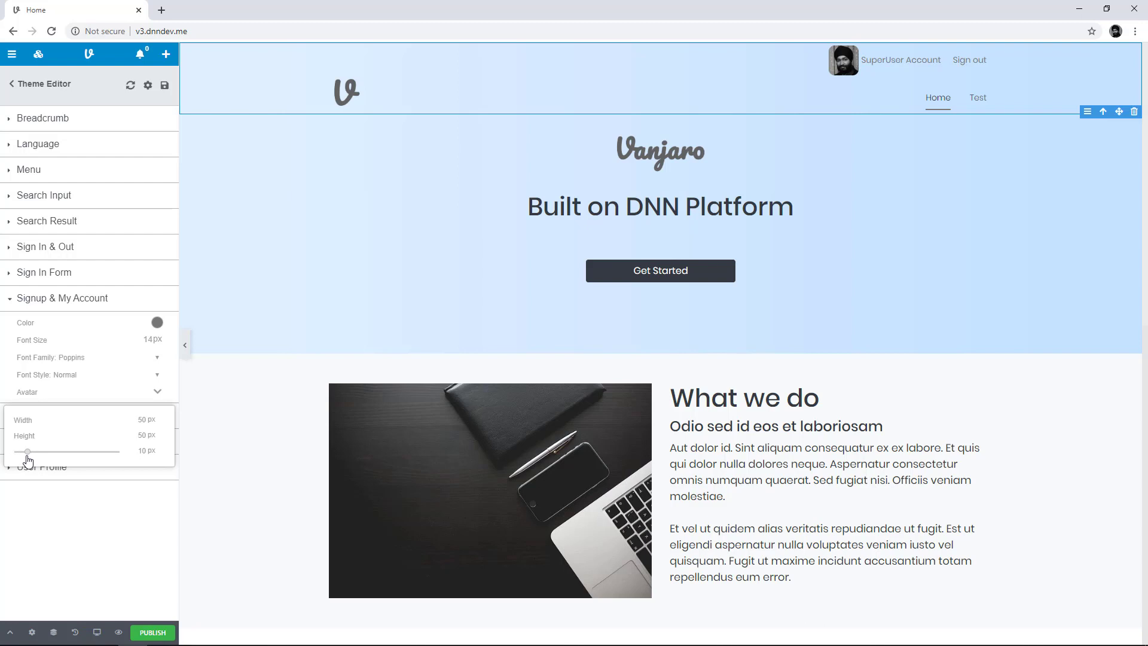
# Step: Set the Signup & My Account text color to light blue #10c0e8 and its font size to 13 px
pyautogui.click(157, 322)
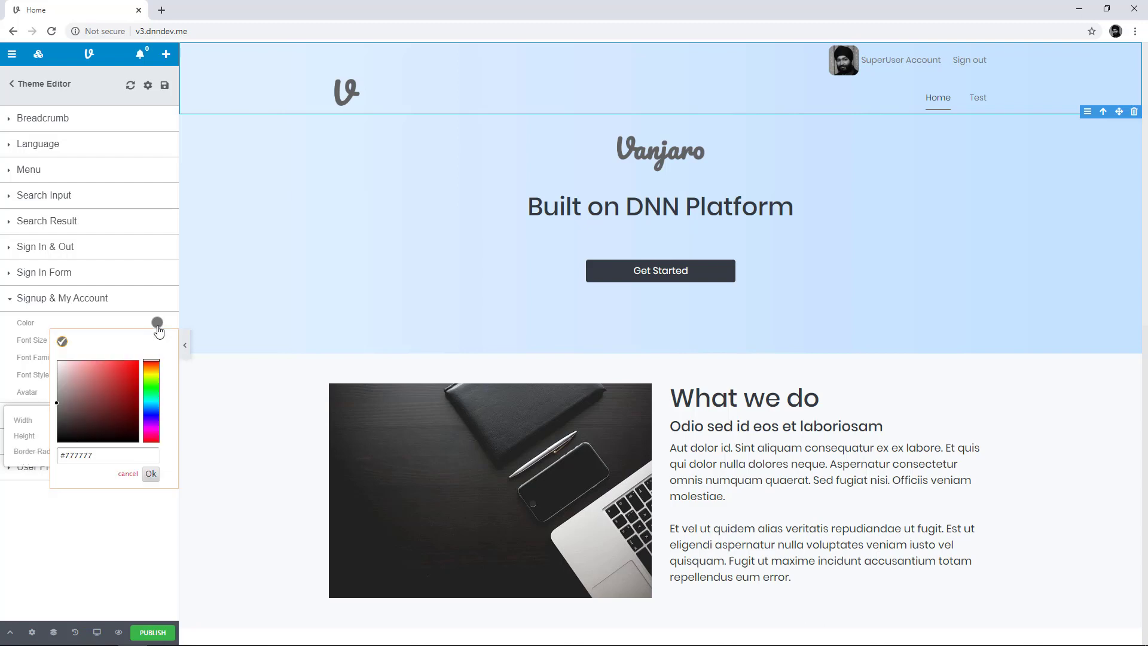
pyautogui.click(132, 367)
pyautogui.click(153, 394)
pyautogui.moveTo(153, 397)
pyautogui.mouseDown()
pyautogui.moveTo(153, 422)
pyautogui.moveTo(153, 404)
pyautogui.mouseUp()
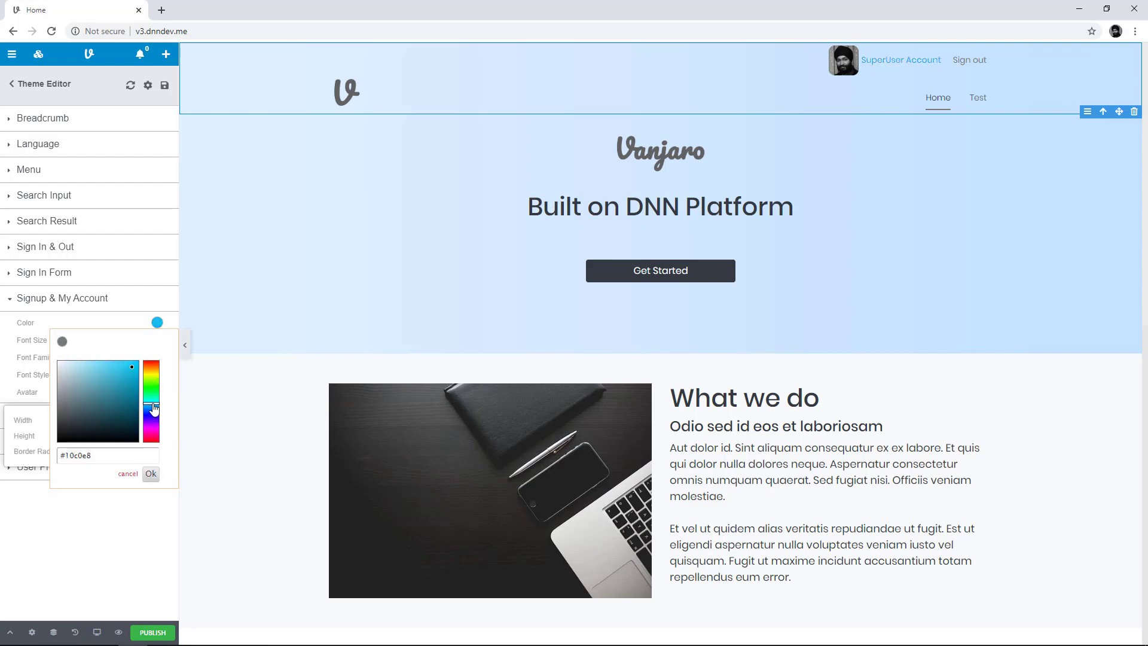
pyautogui.moveTo(26, 345)
pyautogui.mouseDown()
pyautogui.moveTo(44, 341)
pyautogui.moveTo(35, 345)
pyautogui.mouseUp()
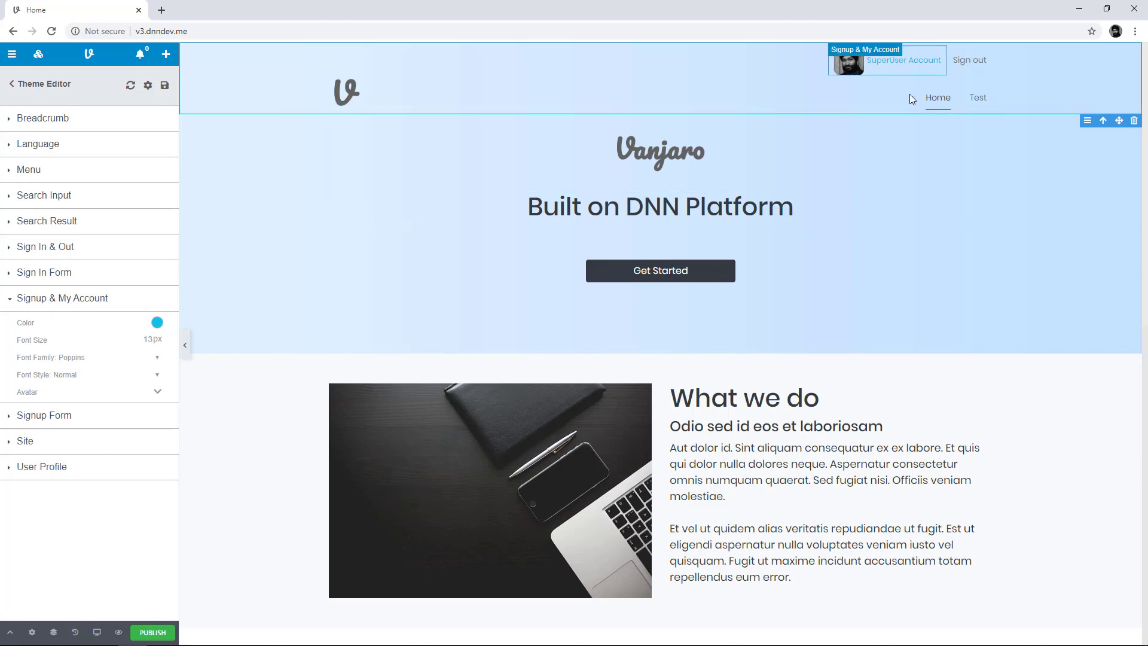
# Step: Reset the theme settings to discard the Signup & My Account changes and open the Signin page from the site's page list
pyautogui.click(130, 85)
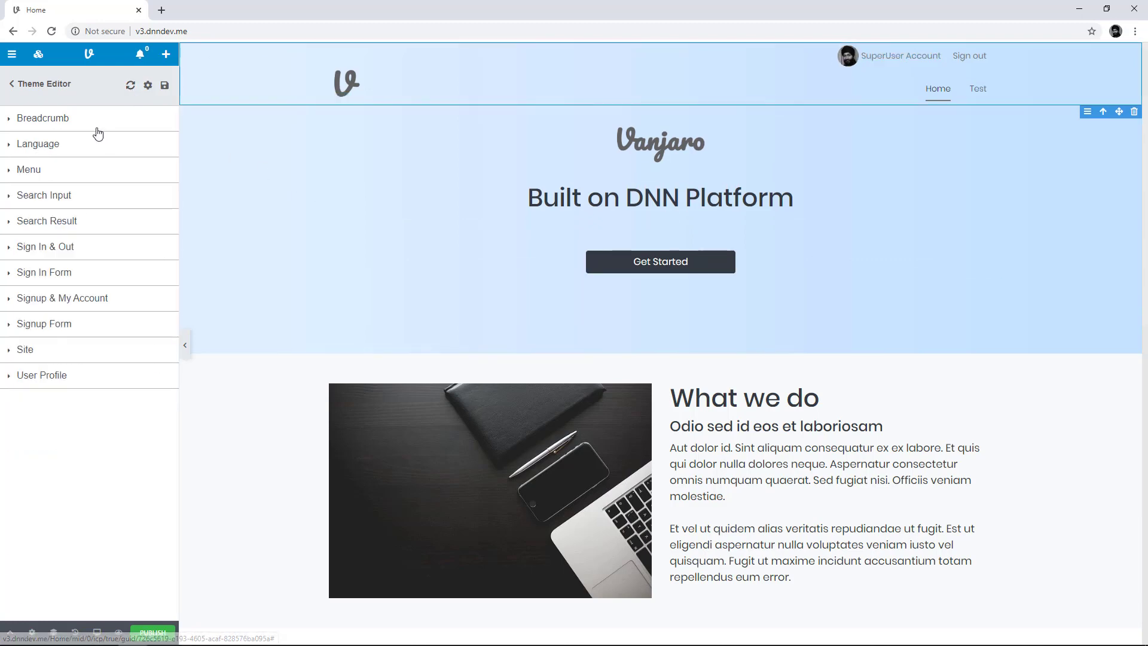
pyautogui.click(11, 54)
pyautogui.click(37, 126)
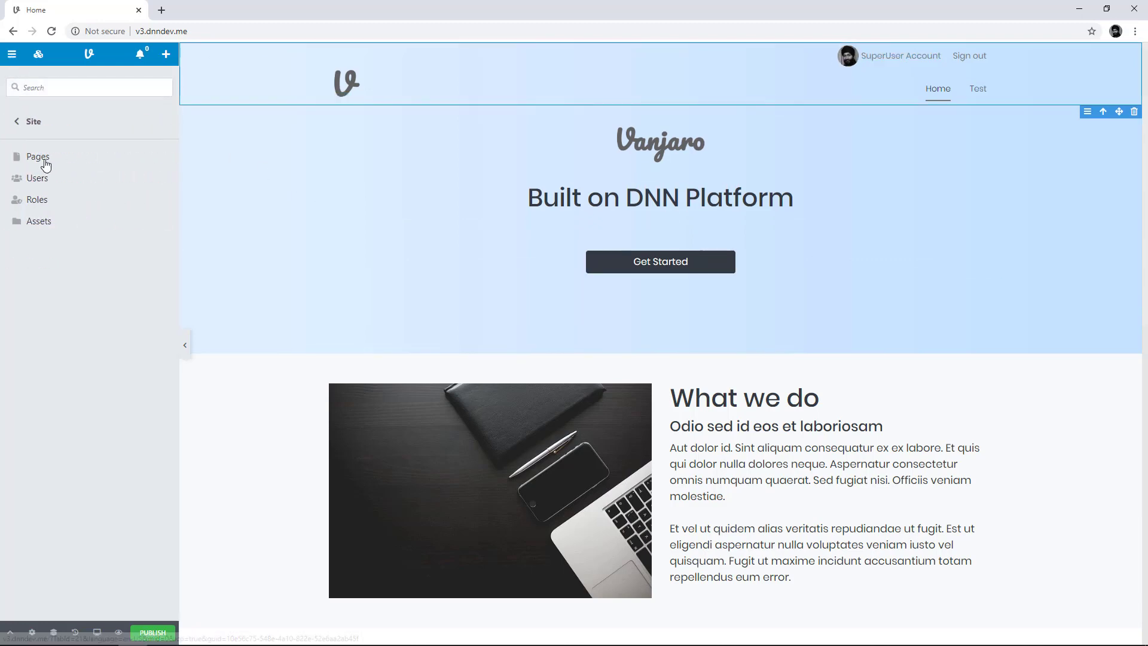
pyautogui.click(41, 157)
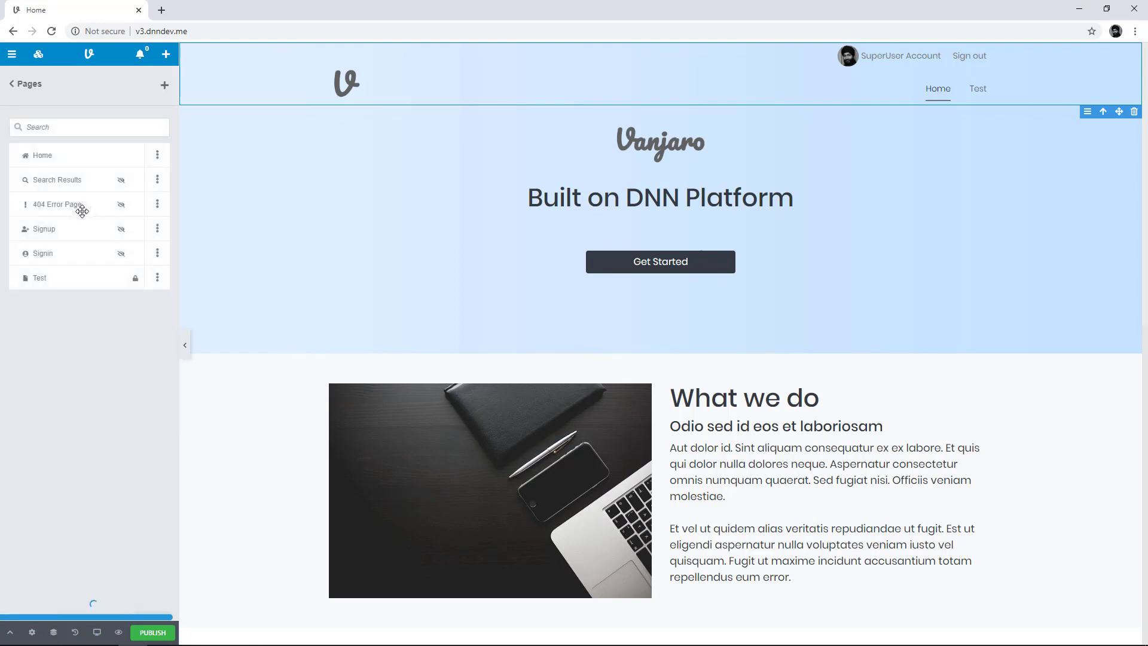
pyautogui.click(157, 253)
pyautogui.click(138, 277)
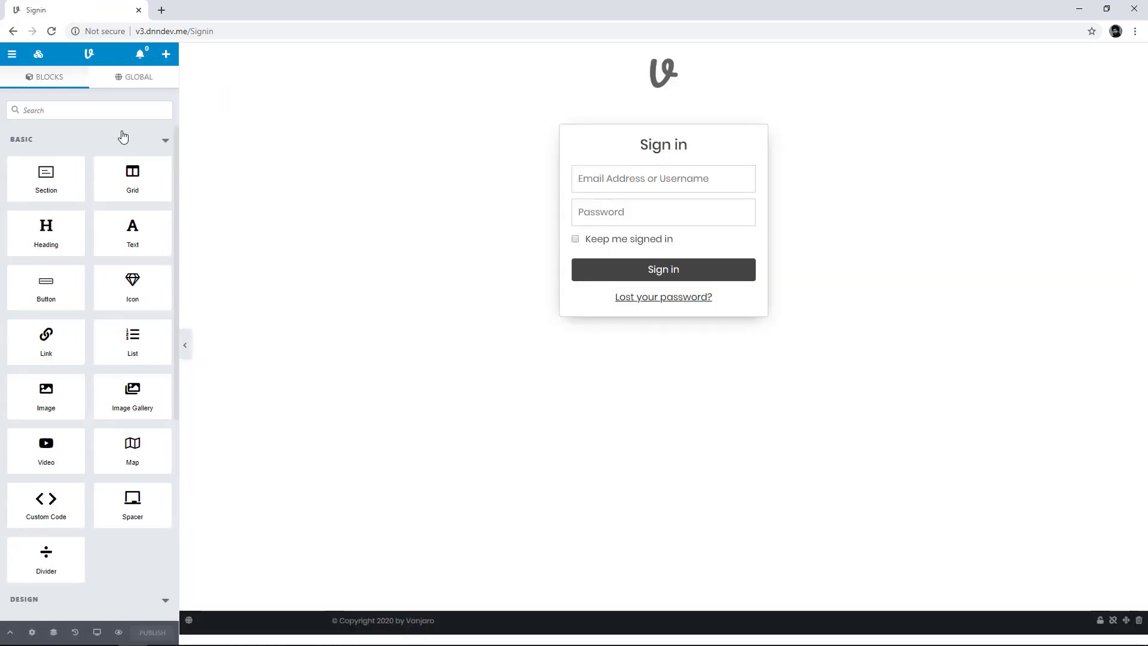
# Step: Customize the Default theme by setting the Sign In Form background to light red #f49898
pyautogui.click(11, 54)
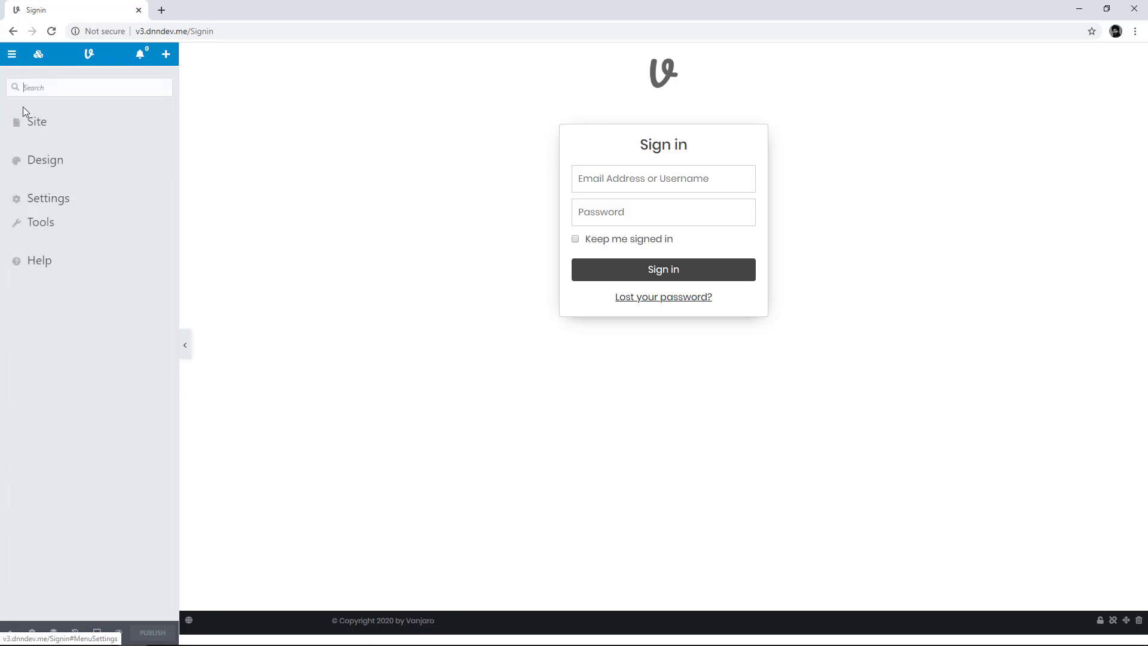
pyautogui.click(42, 160)
pyautogui.click(131, 161)
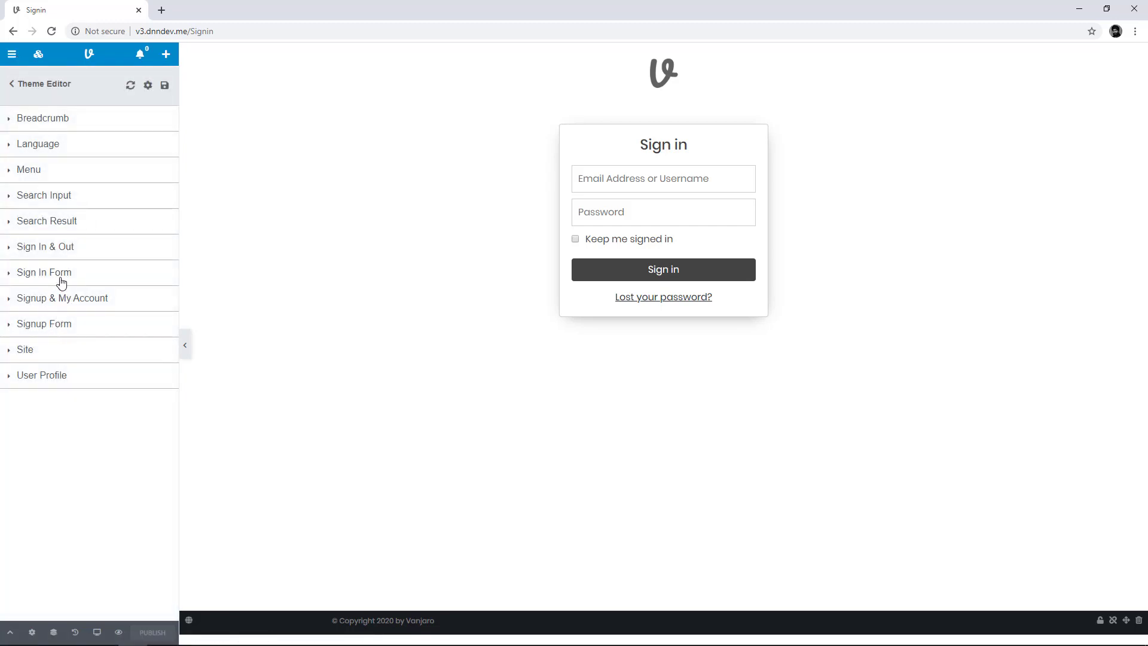
pyautogui.click(60, 279)
pyautogui.click(156, 299)
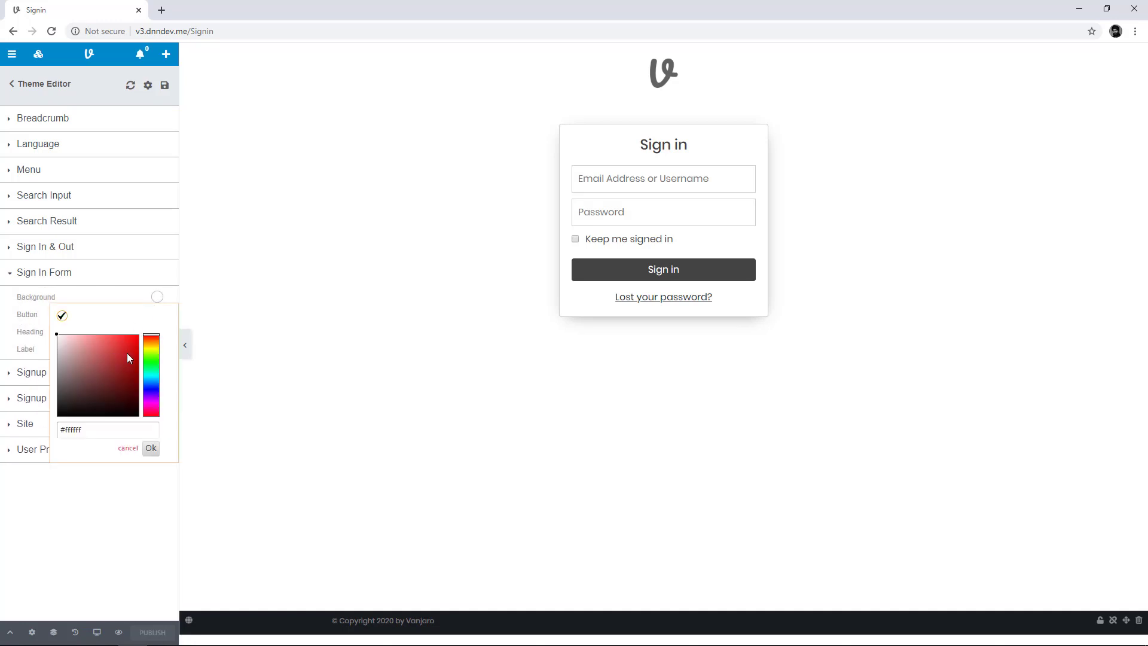
pyautogui.moveTo(128, 357); pyautogui.dragTo(90, 344)
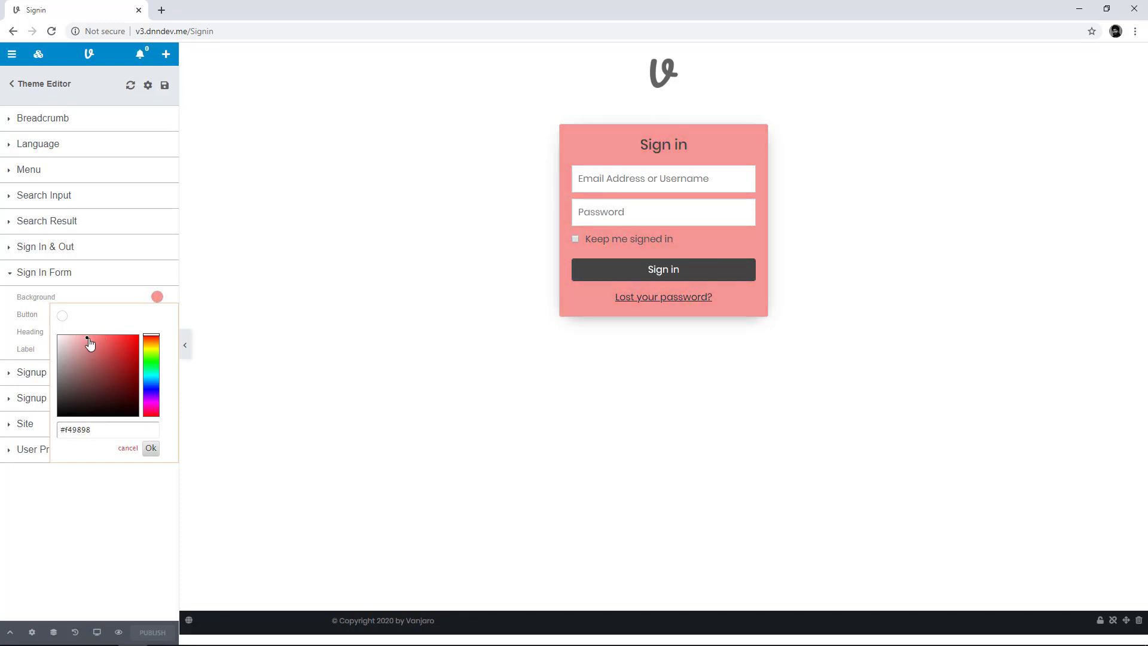
pyautogui.click(256, 438)
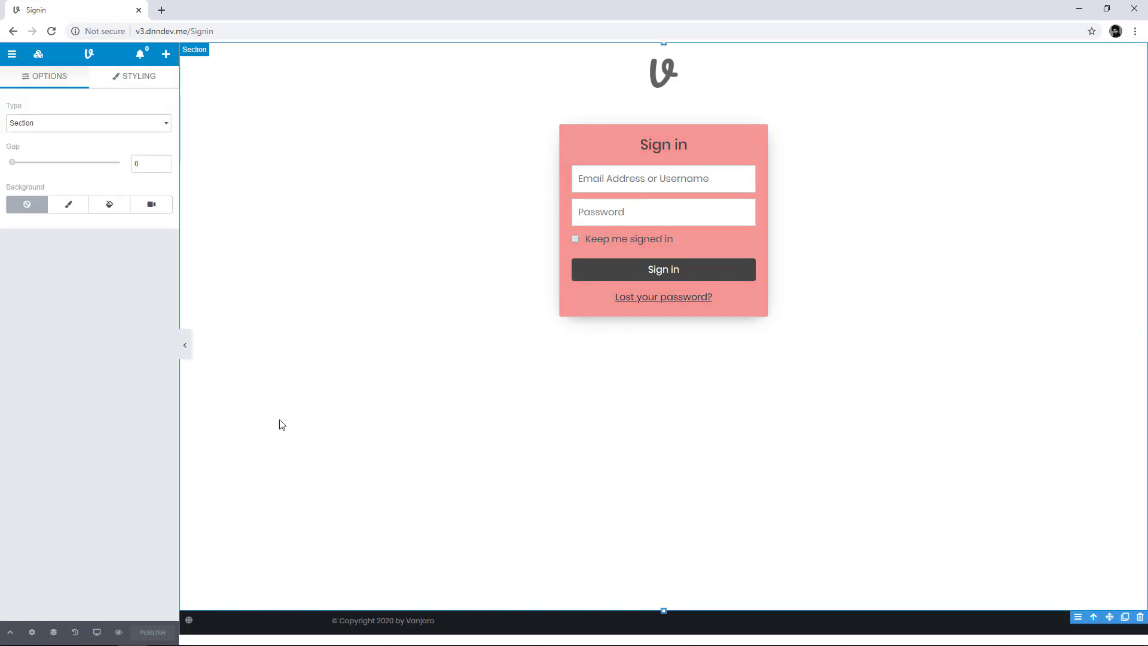
pyautogui.click(134, 84)
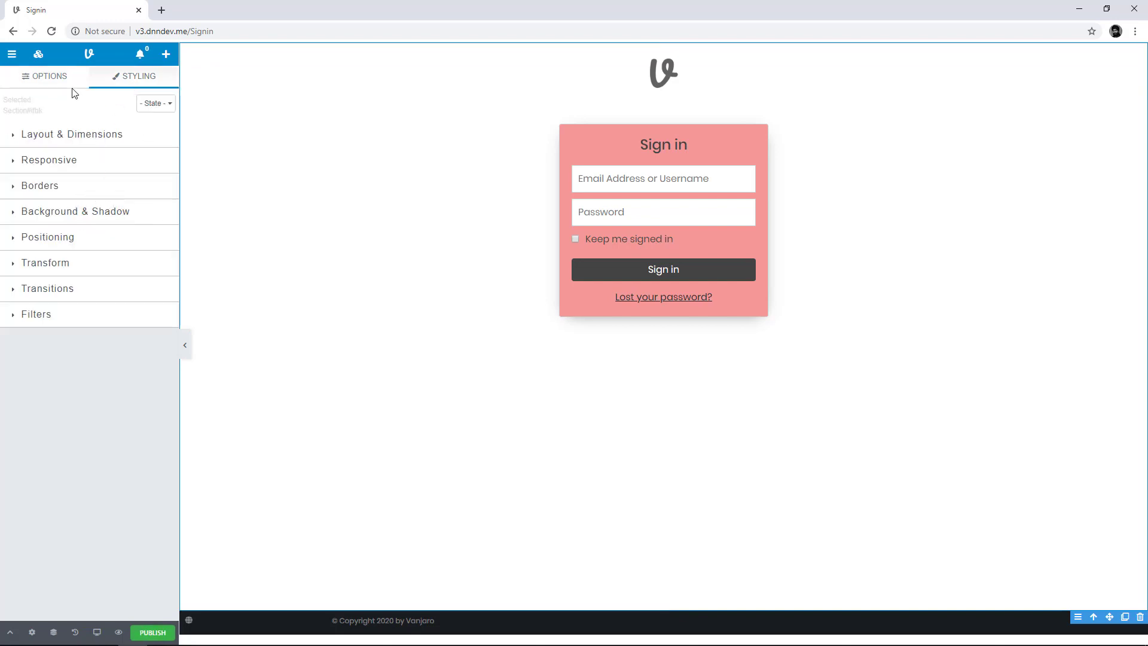
# Step: Reopen the Default theme for customization and set the Sign In Form background to lime green #a9e333
pyautogui.click(13, 57)
pyautogui.click(40, 164)
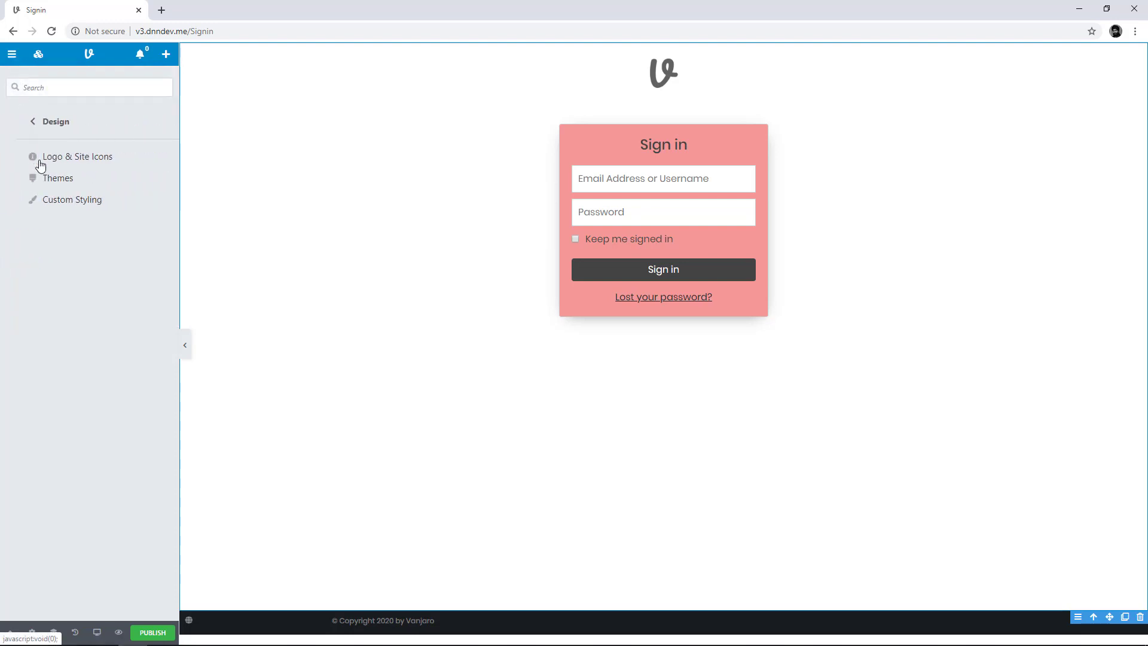
pyautogui.click(42, 178)
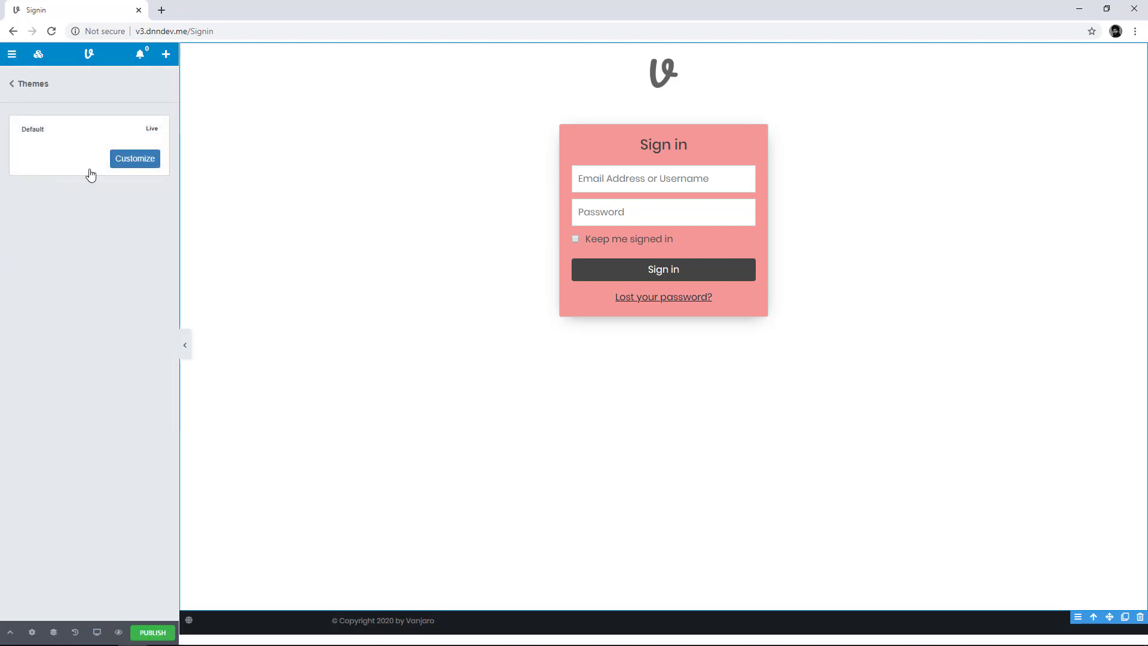
pyautogui.click(122, 165)
pyautogui.click(63, 275)
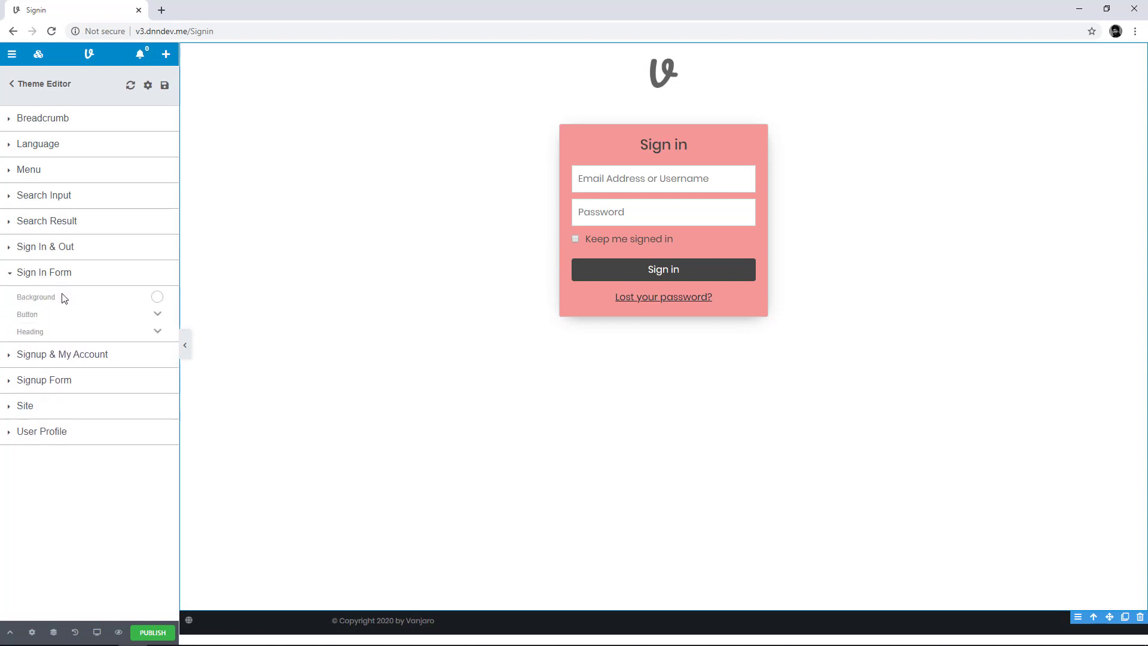
pyautogui.click(156, 297)
pyautogui.moveTo(108, 351)
pyautogui.mouseDown()
pyautogui.moveTo(96, 342)
pyautogui.moveTo(153, 365)
pyautogui.moveTo(152, 353)
pyautogui.mouseUp()
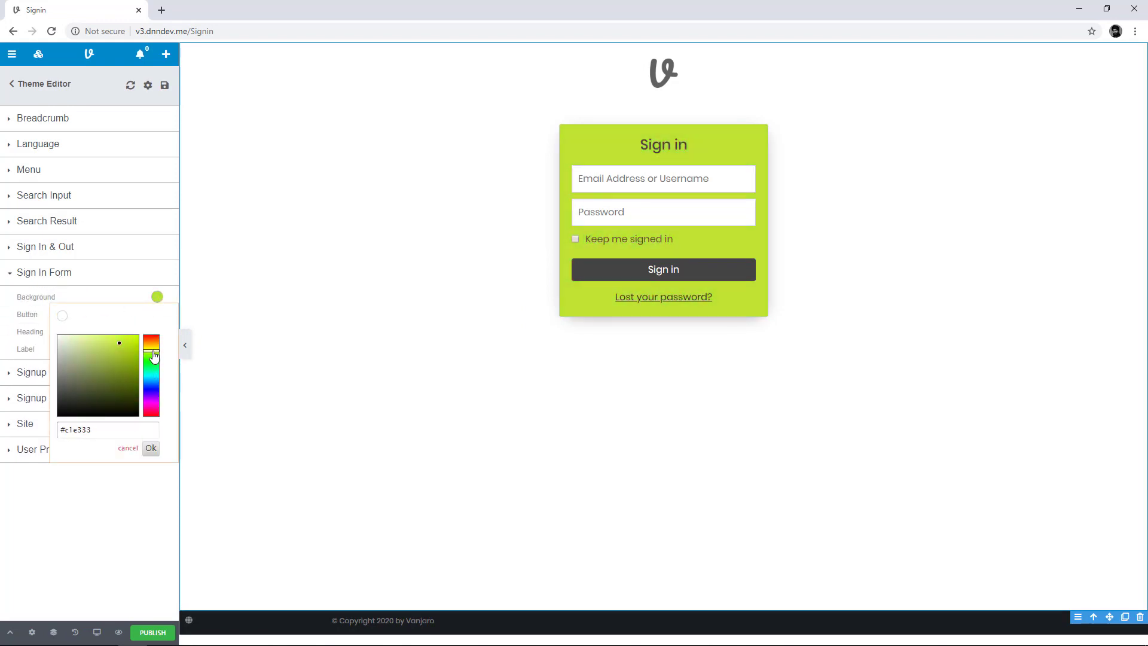
pyautogui.click(35, 320)
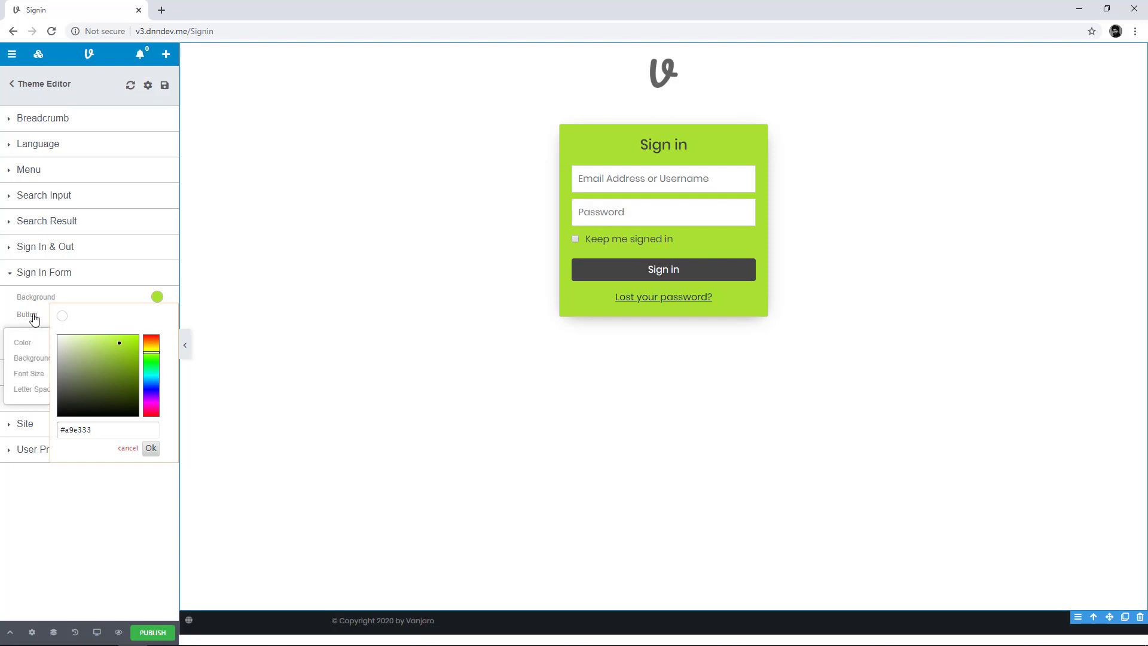
pyautogui.click(151, 448)
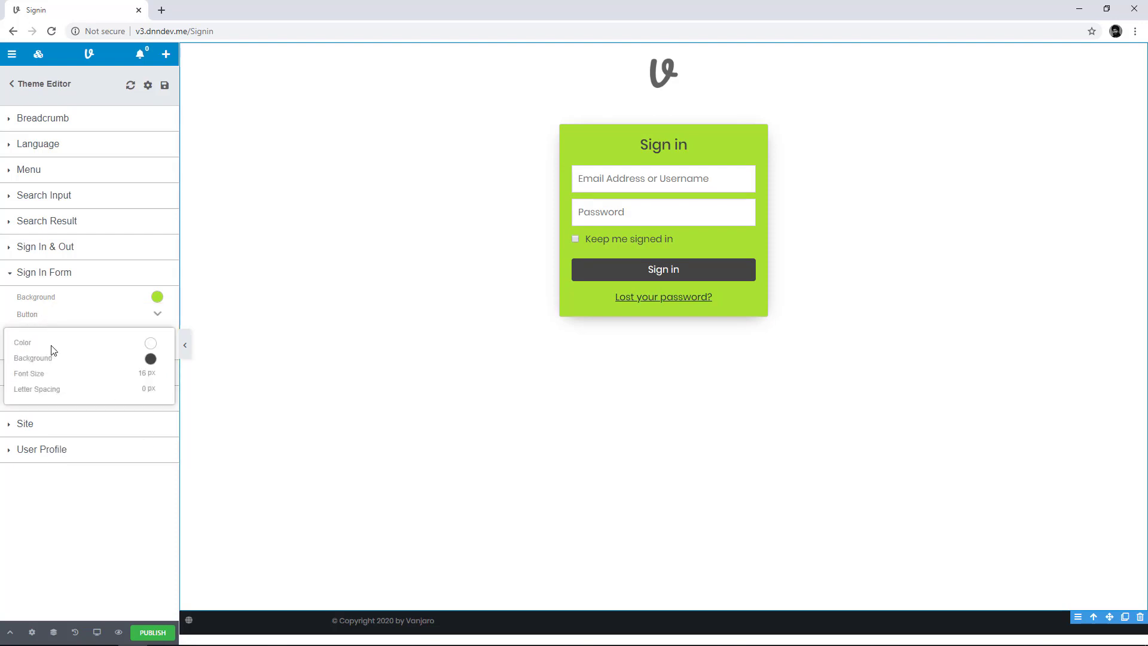
# Step: Set the Sign In Form button's background to red #f20c0c and its font size to 25 px
pyautogui.click(151, 360)
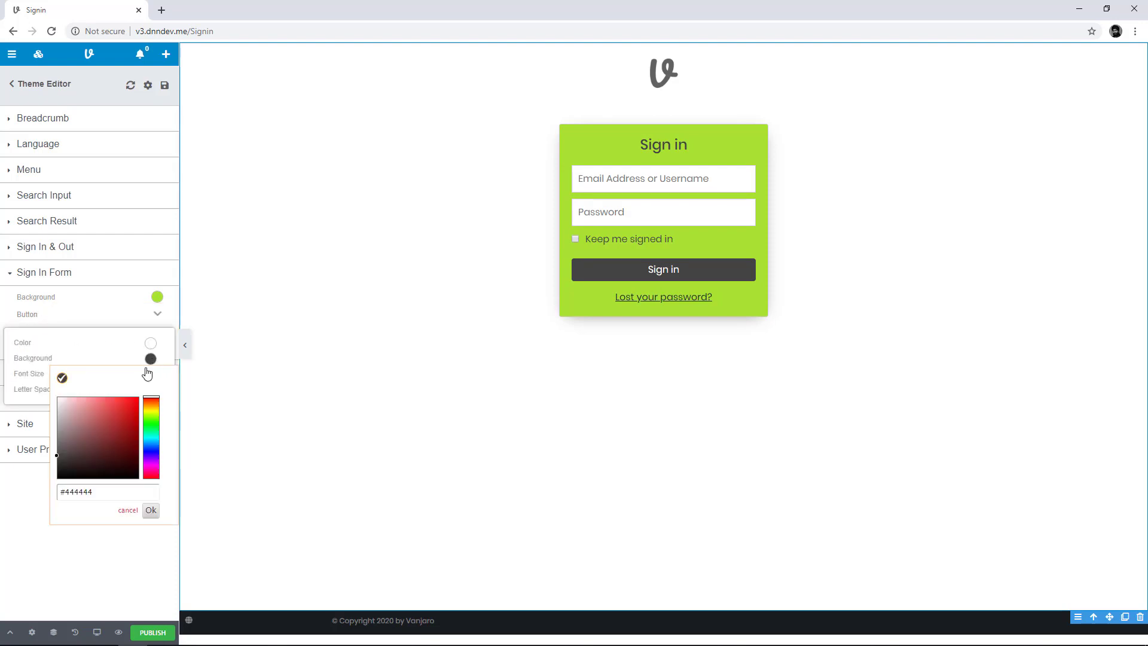
pyautogui.moveTo(122, 425); pyautogui.dragTo(136, 406)
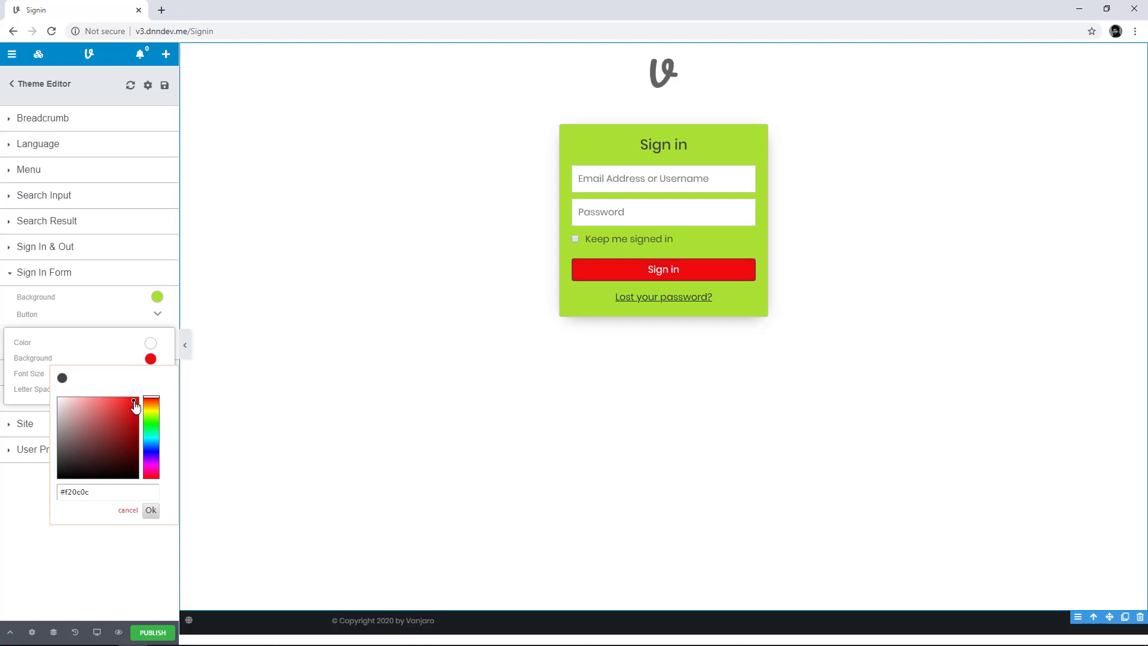
pyautogui.moveTo(38, 375)
pyautogui.mouseDown()
pyautogui.moveTo(53, 381)
pyautogui.moveTo(42, 379)
pyautogui.mouseUp()
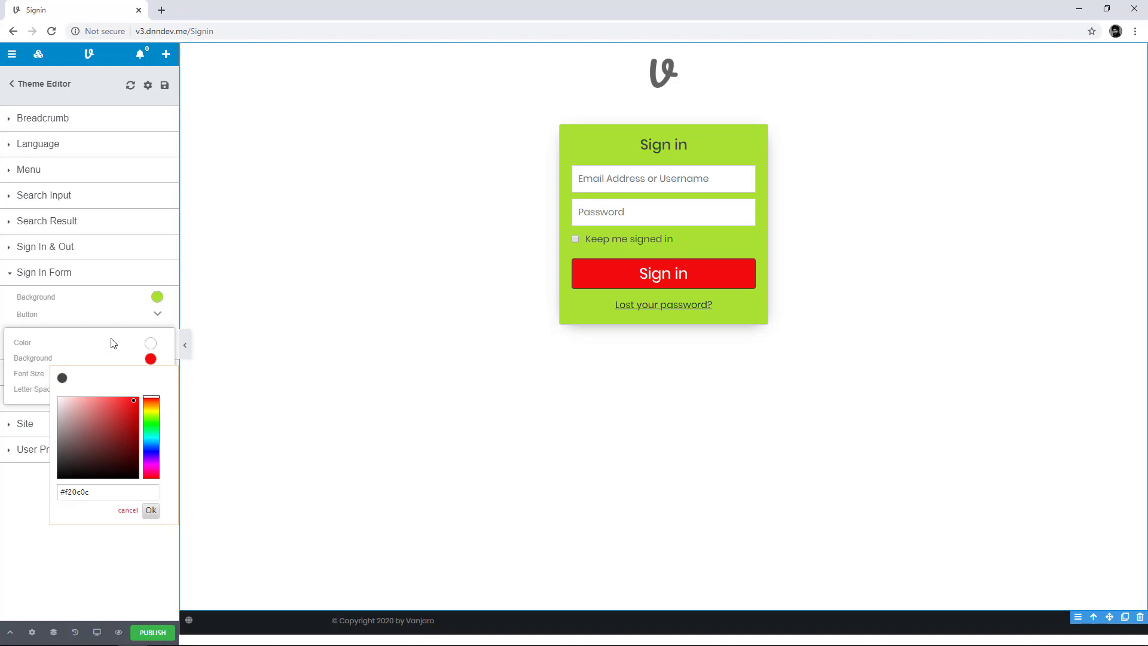
pyautogui.click(151, 511)
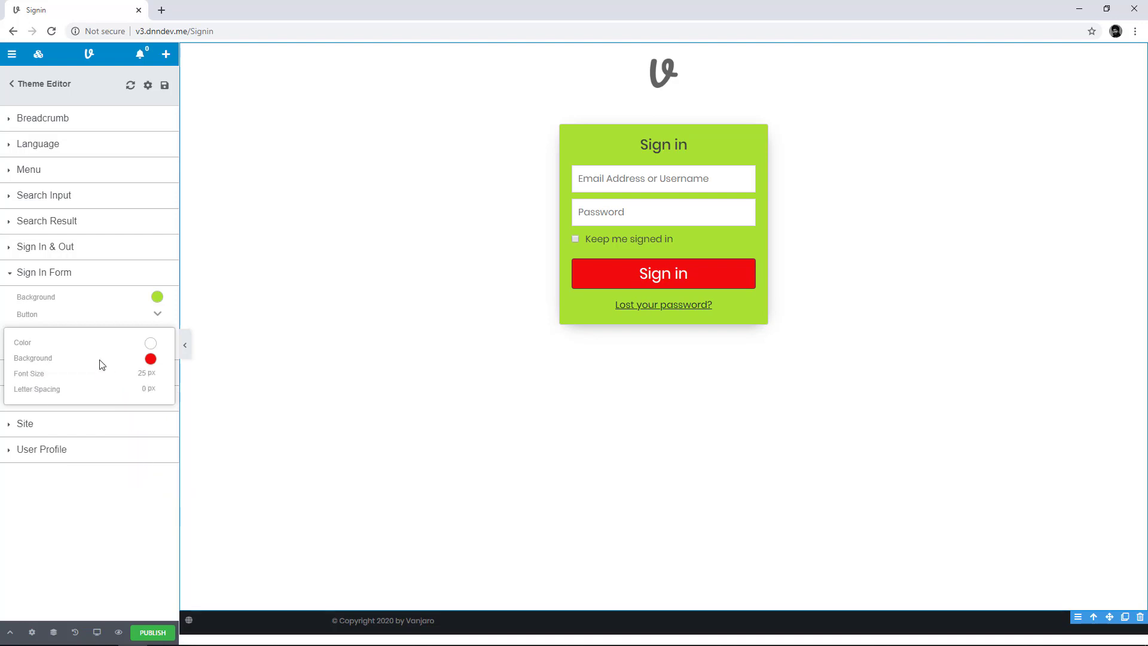
pyautogui.click(155, 319)
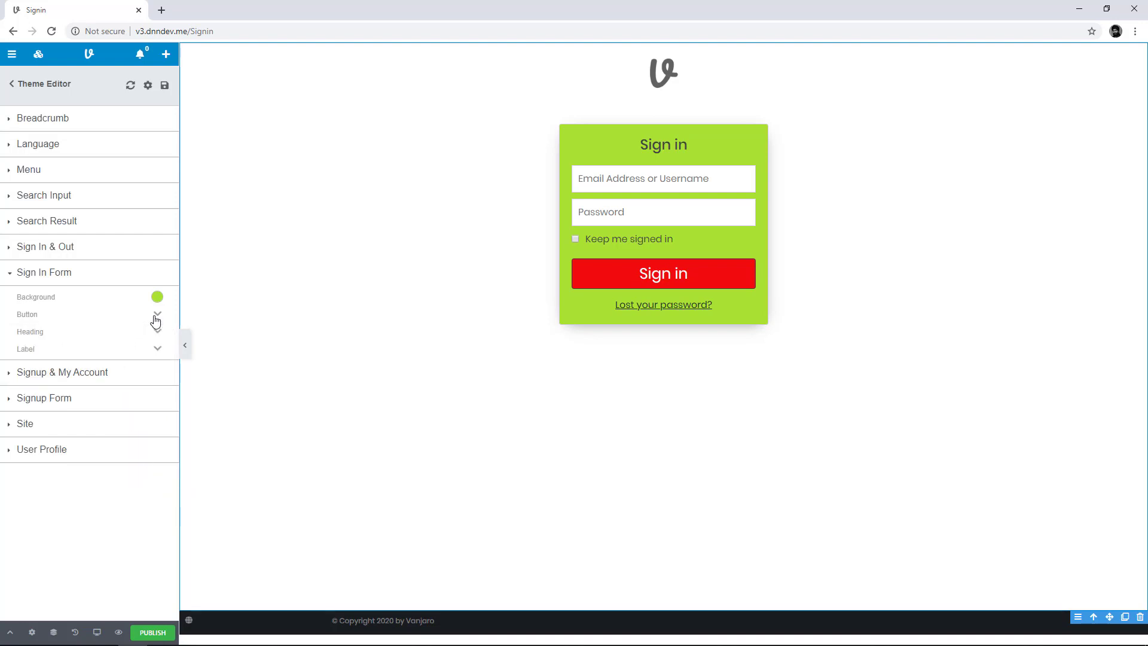
# Step: Set the Sign In Form label's font size to 19 px and collapse the Sign In Form settings
pyautogui.click(157, 349)
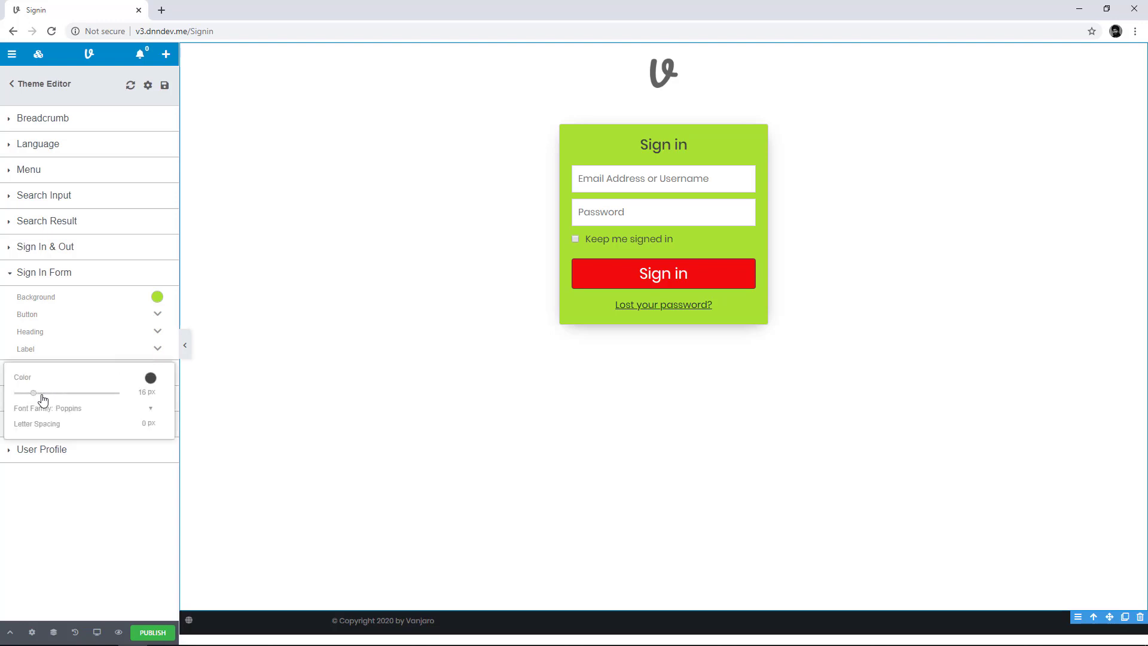
pyautogui.moveTo(42, 399); pyautogui.dragTo(87, 394)
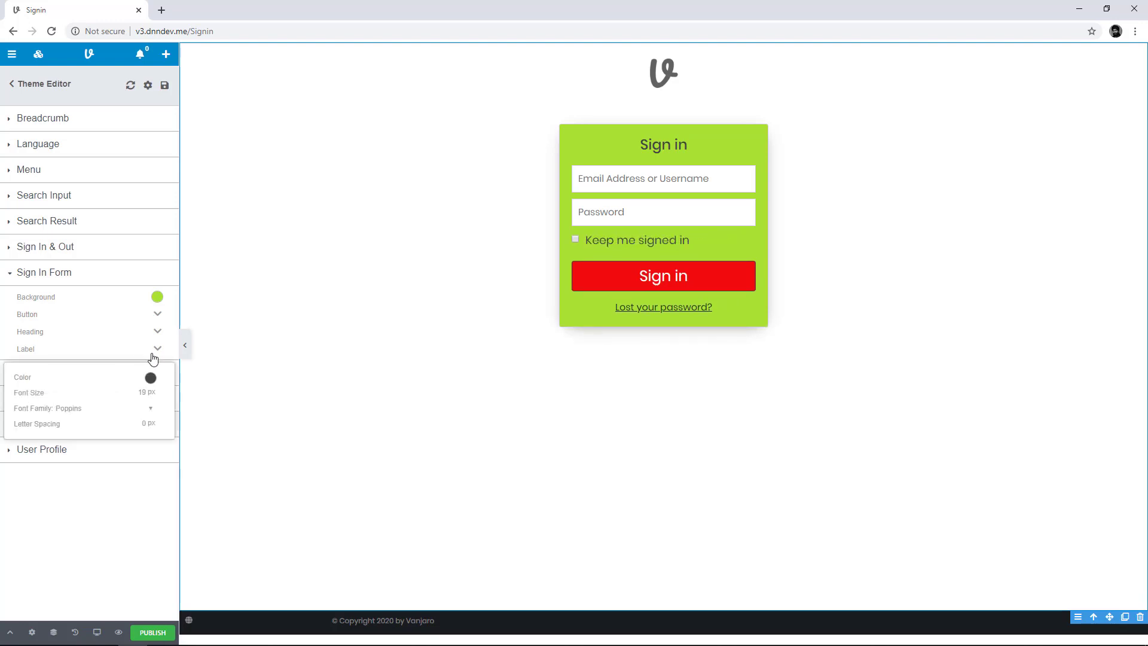
pyautogui.click(155, 355)
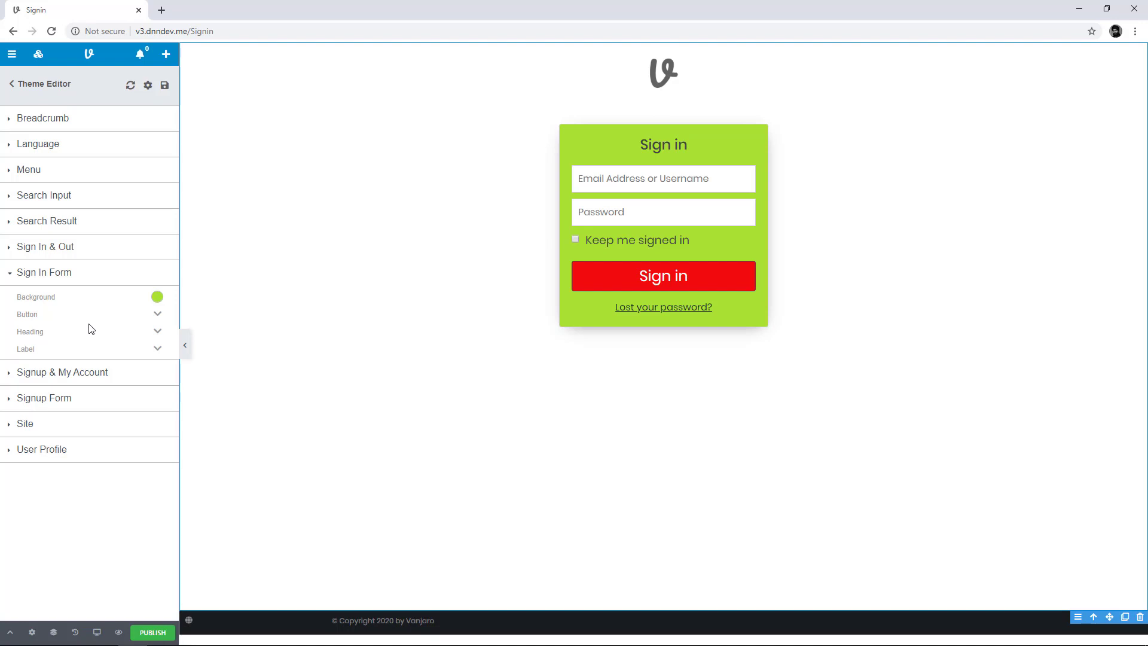
pyautogui.click(12, 272)
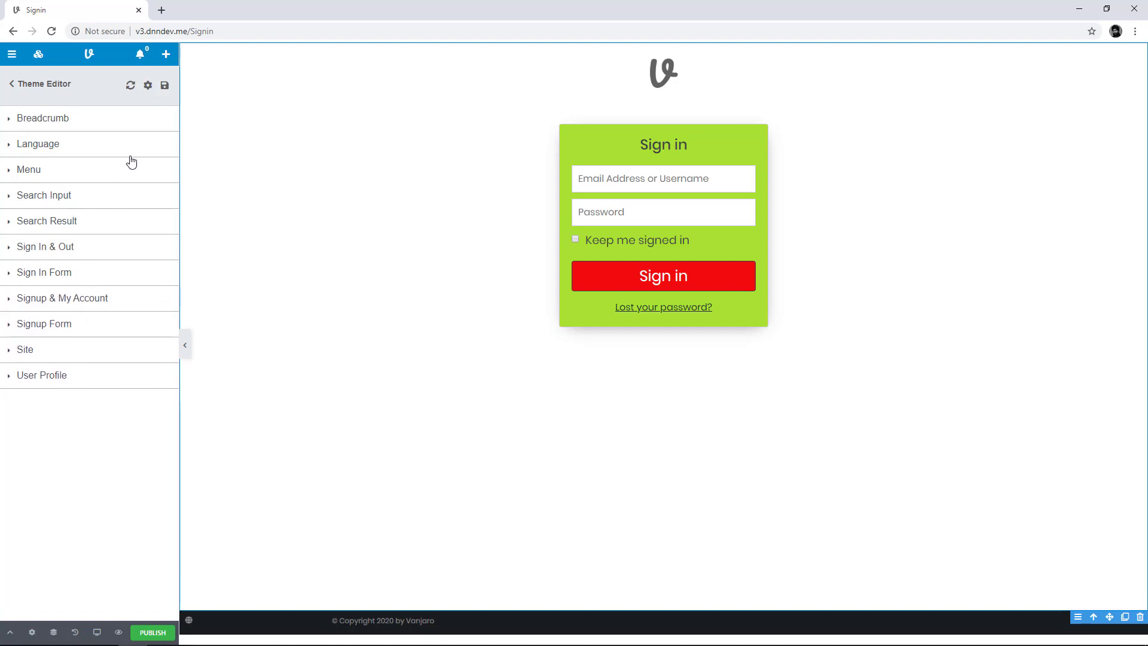
# Step: Open the Theme Builder for the Default theme
pyautogui.click(148, 88)
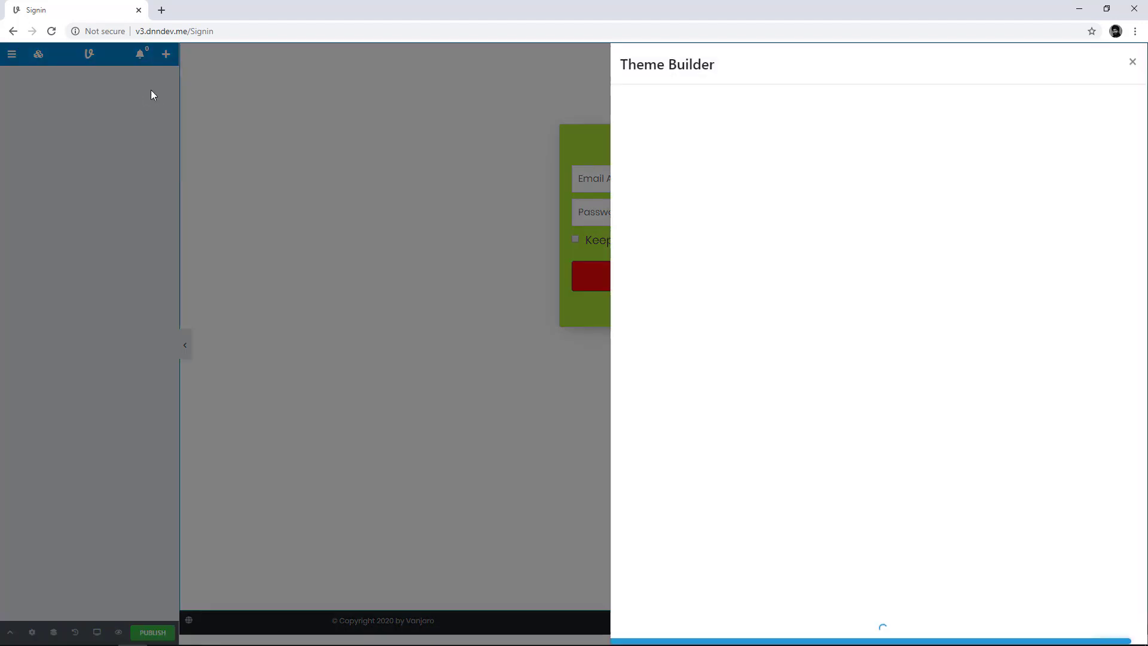